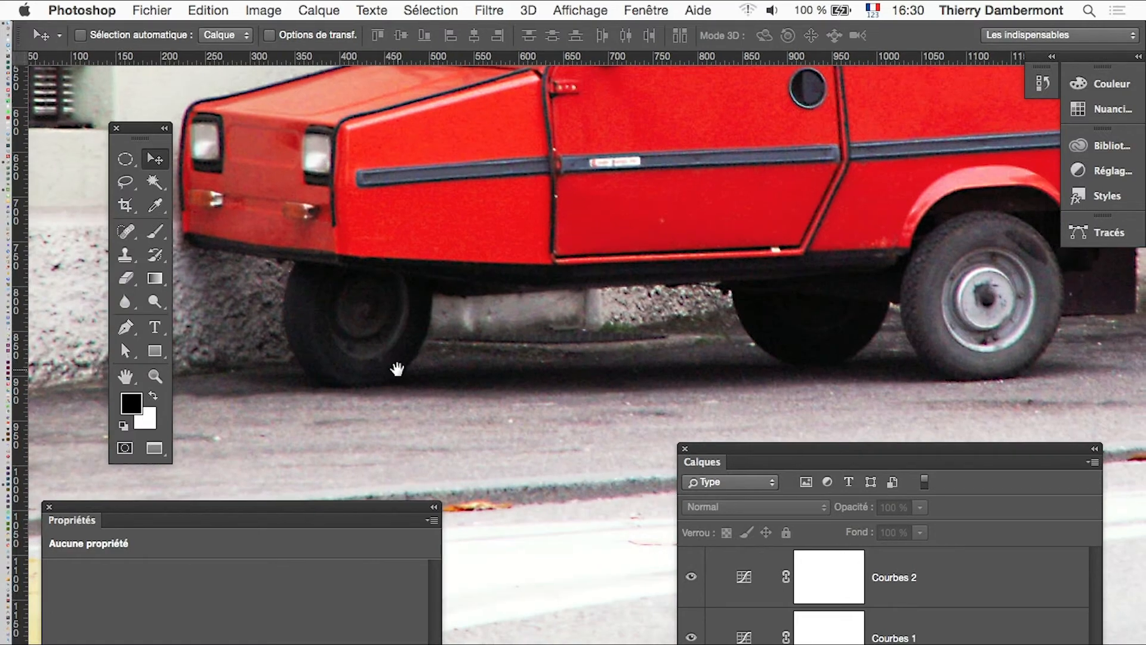
# Outline the dark front wheel with the Lasso tool, and subtract the red bodywork above it from the selection
pyautogui.moveTo(397, 369); pyautogui.dragTo(414, 386)
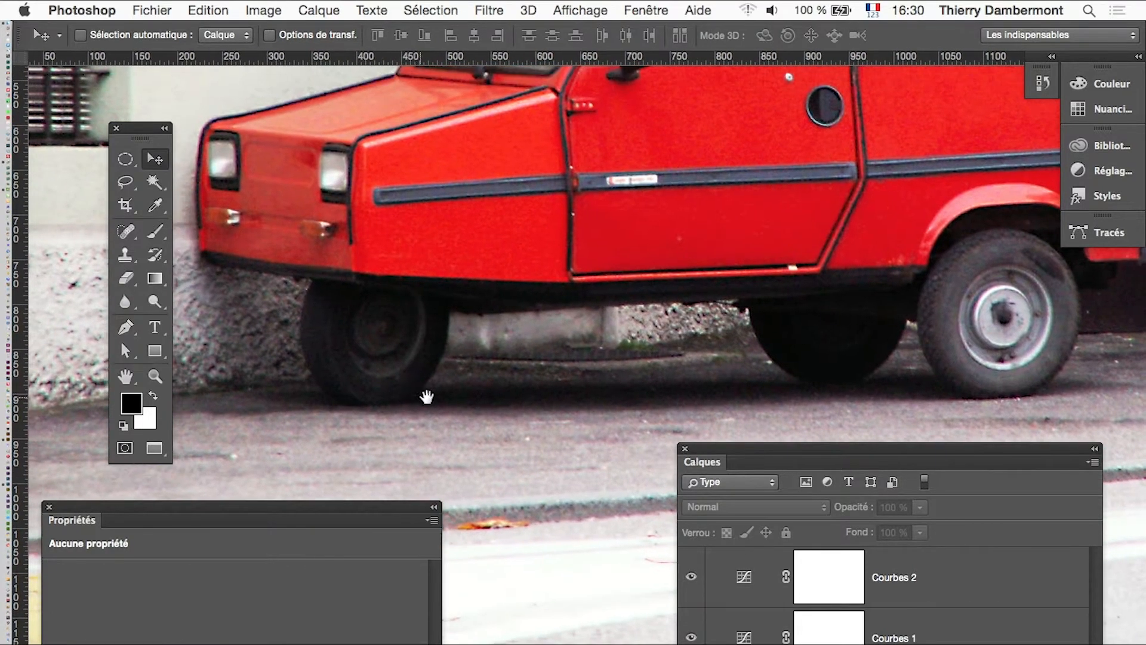
pyautogui.moveTo(751, 448); pyautogui.dragTo(751, 216)
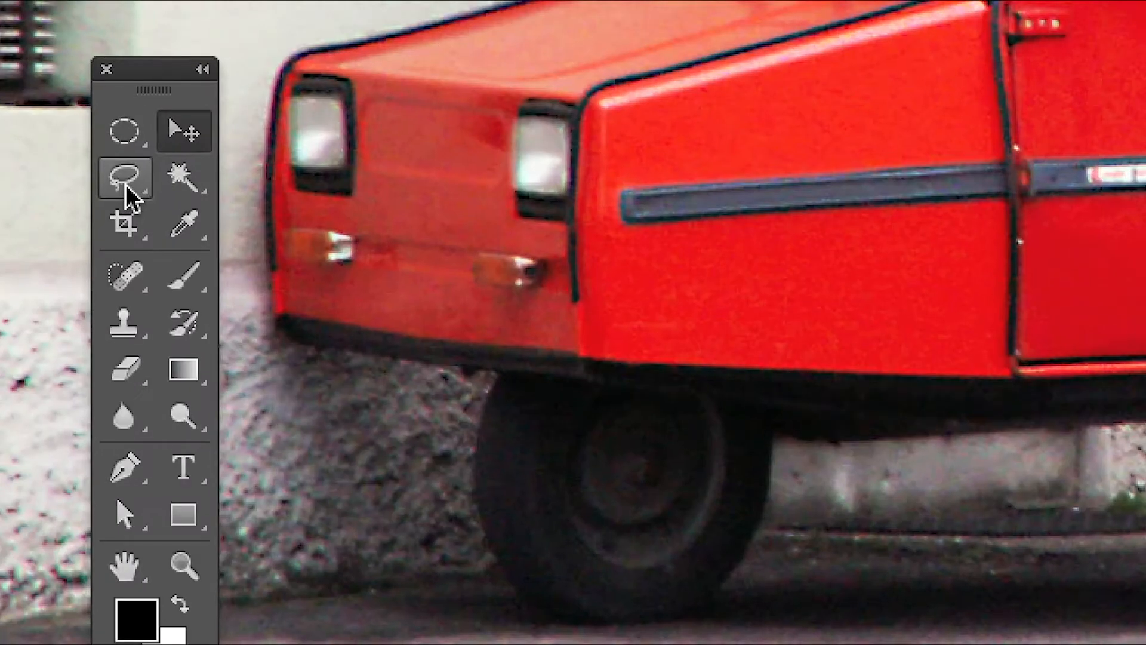
pyautogui.click(126, 186)
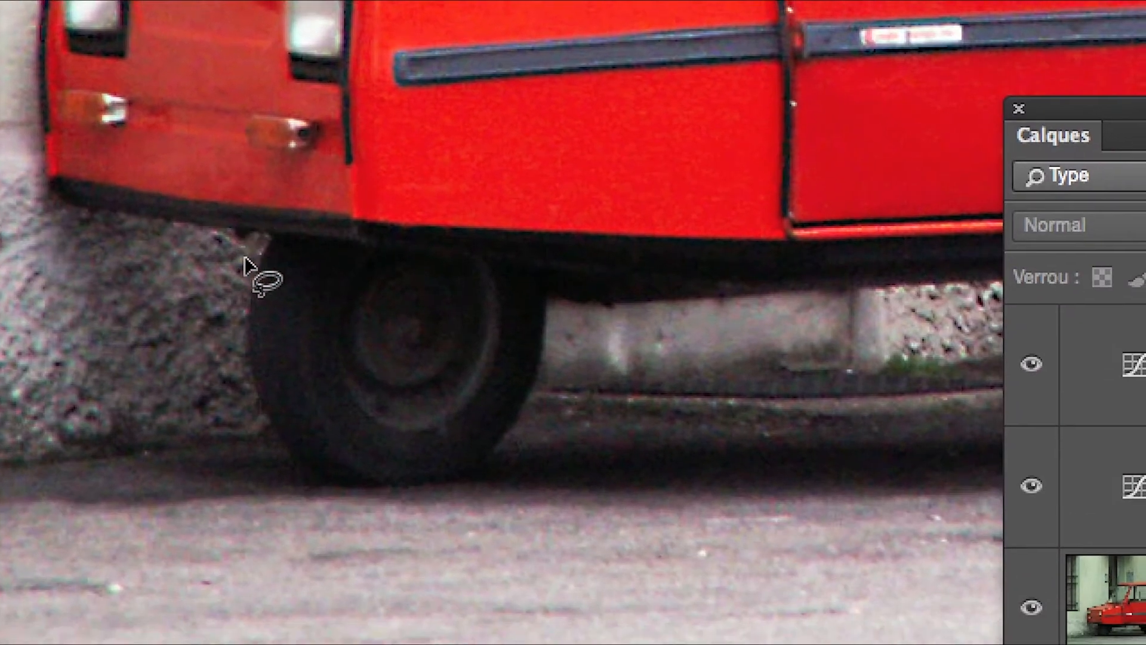
pyautogui.moveTo(249, 279)
pyautogui.mouseDown()
pyautogui.moveTo(221, 388)
pyautogui.moveTo(256, 489)
pyautogui.mouseUp()
pyautogui.moveTo(251, 334)
pyautogui.mouseDown()
pyautogui.moveTo(320, 369)
pyautogui.moveTo(479, 370)
pyautogui.moveTo(595, 283)
pyautogui.moveTo(579, 131)
pyautogui.mouseUp()
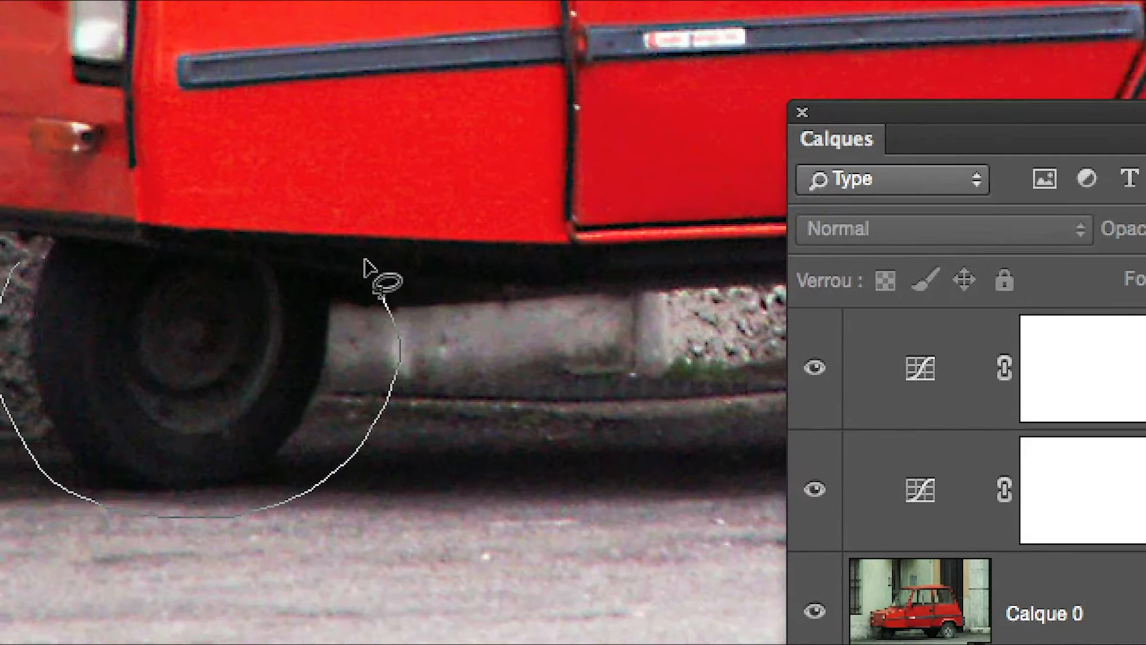
pyautogui.moveTo(364, 263)
pyautogui.mouseDown()
pyautogui.moveTo(268, 179)
pyautogui.moveTo(82, 176)
pyautogui.moveTo(58, 230)
pyautogui.moveTo(42, 235)
pyautogui.mouseUp()
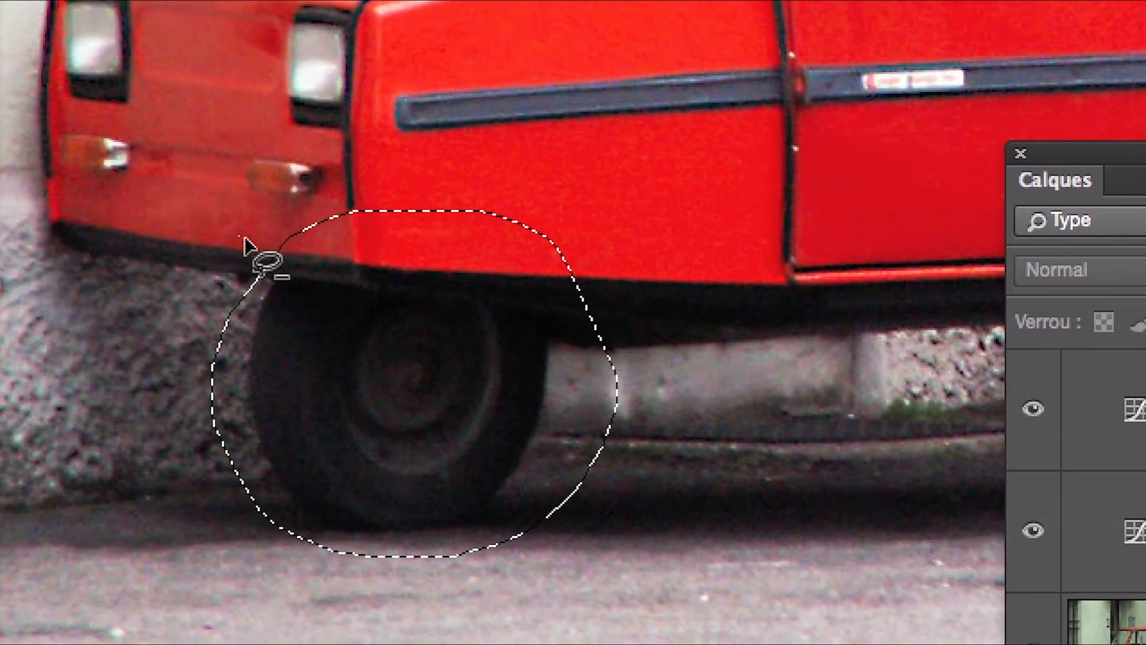
pyautogui.moveTo(231, 217)
pyautogui.mouseDown()
pyautogui.moveTo(333, 234)
pyautogui.moveTo(328, 253)
pyautogui.moveTo(376, 245)
pyautogui.moveTo(333, 225)
pyautogui.moveTo(263, 219)
pyautogui.moveTo(228, 258)
pyautogui.mouseUp()
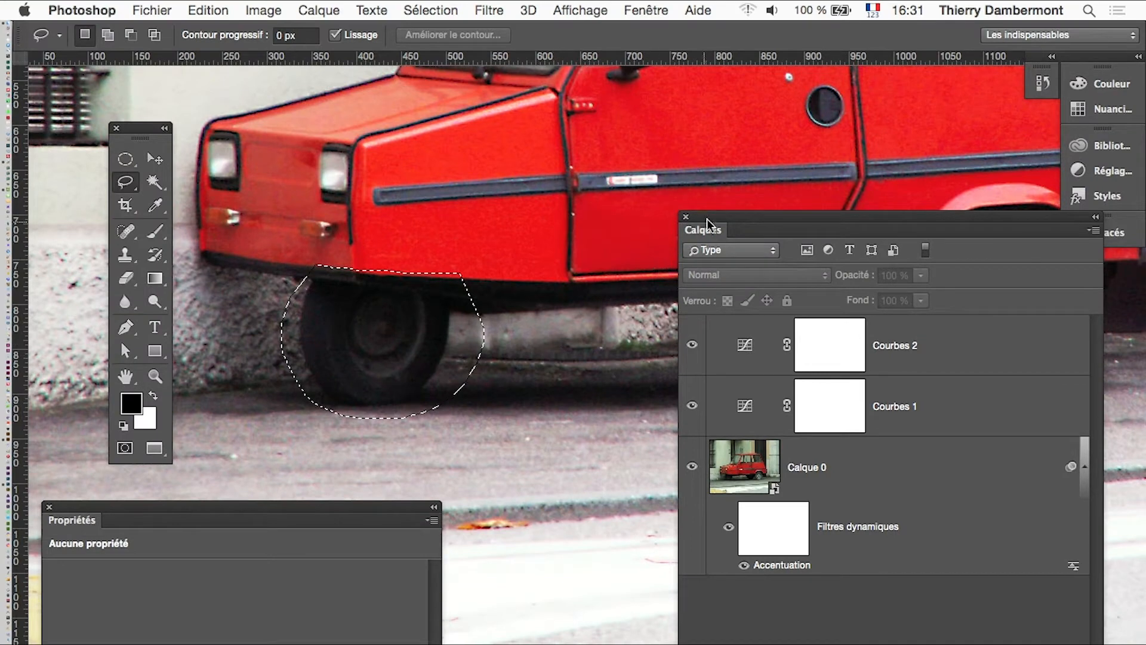
# Add a Curves adjustment layer limited to the front wheel selection, and raise its RVB curve to lighten the wheel
pyautogui.moveTo(713, 220); pyautogui.dragTo(712, 395)
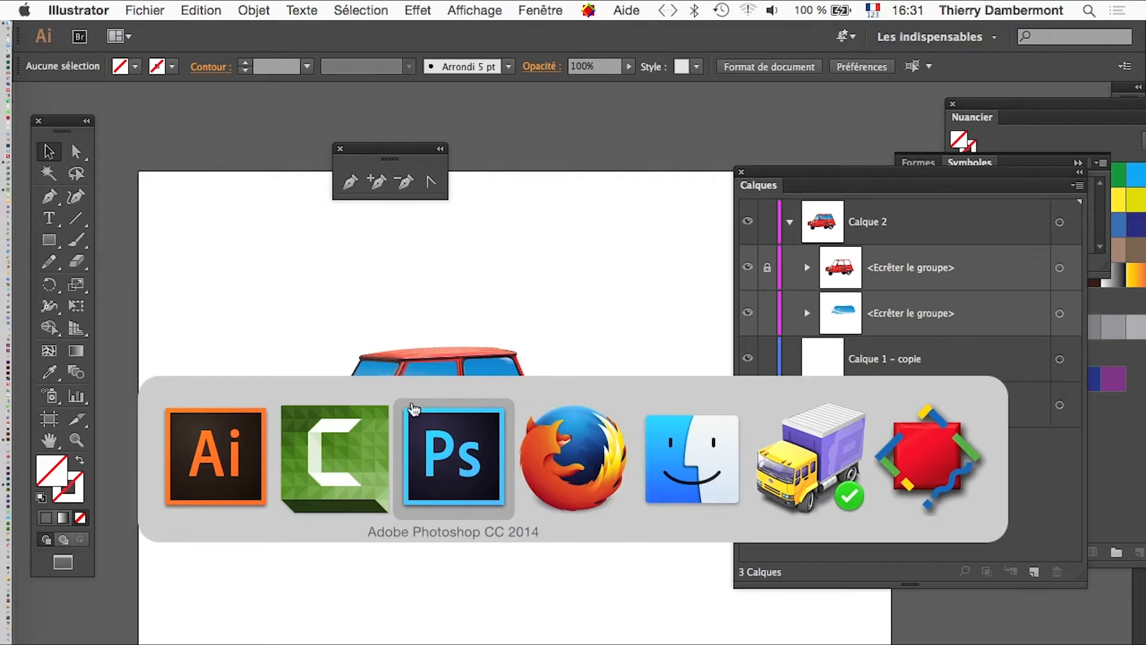
pyautogui.press('super+Tab')
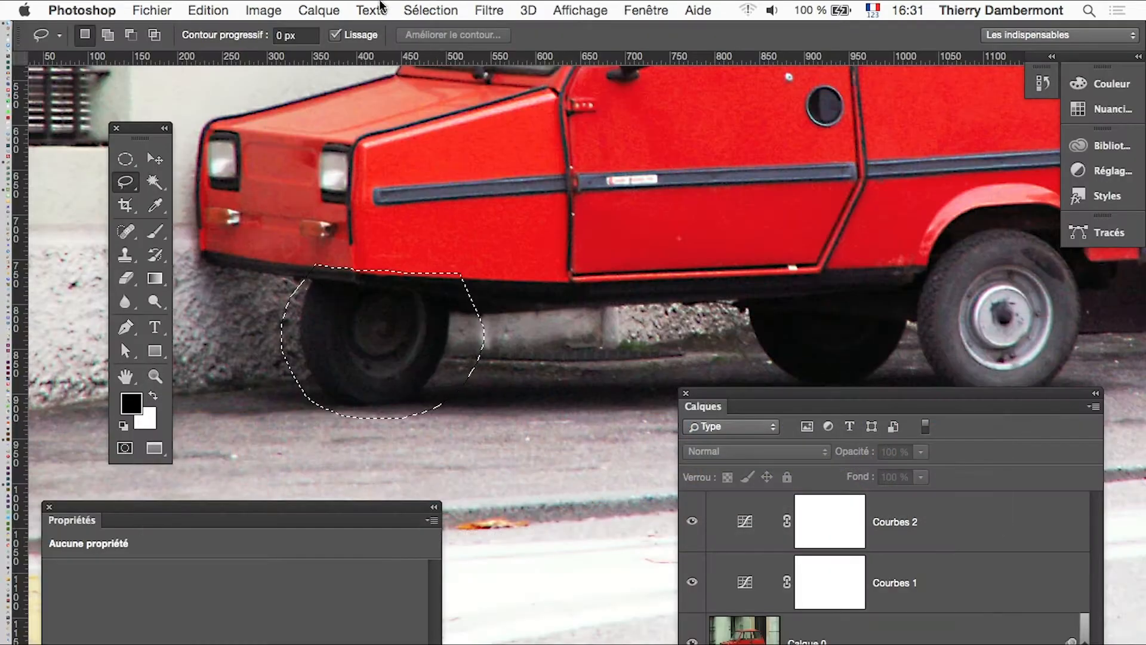
pyautogui.click(320, 10)
pyautogui.moveTo(400, 189)
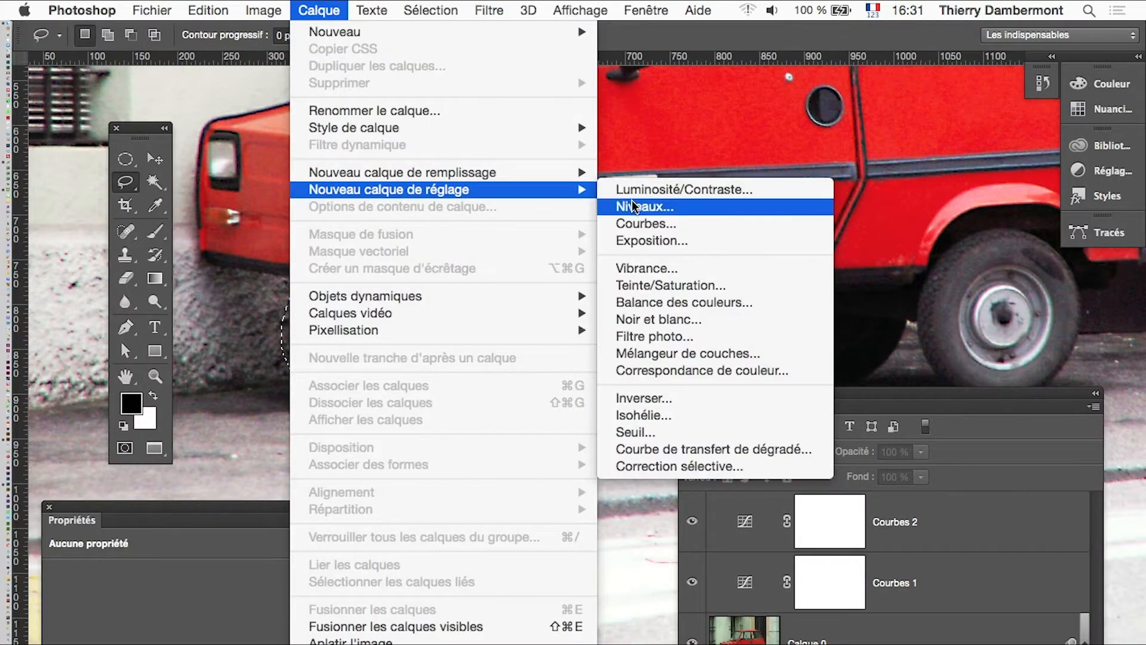
pyautogui.click(648, 225)
pyautogui.click(780, 254)
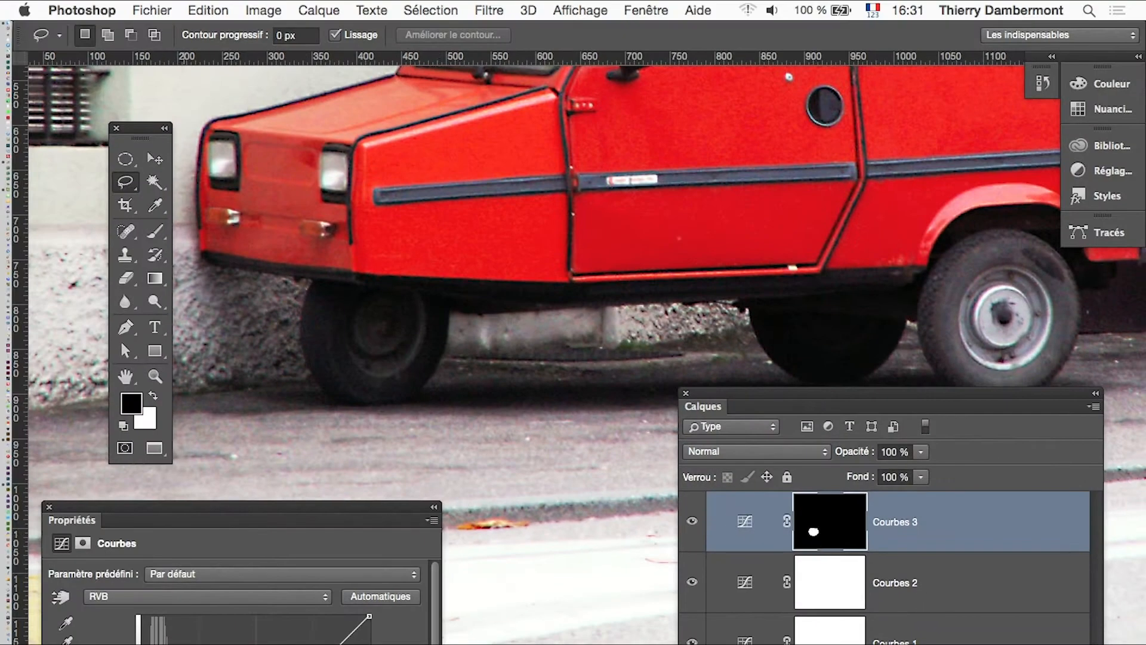
pyautogui.moveTo(233, 644); pyautogui.dragTo(242, 644)
pyautogui.click(244, 644)
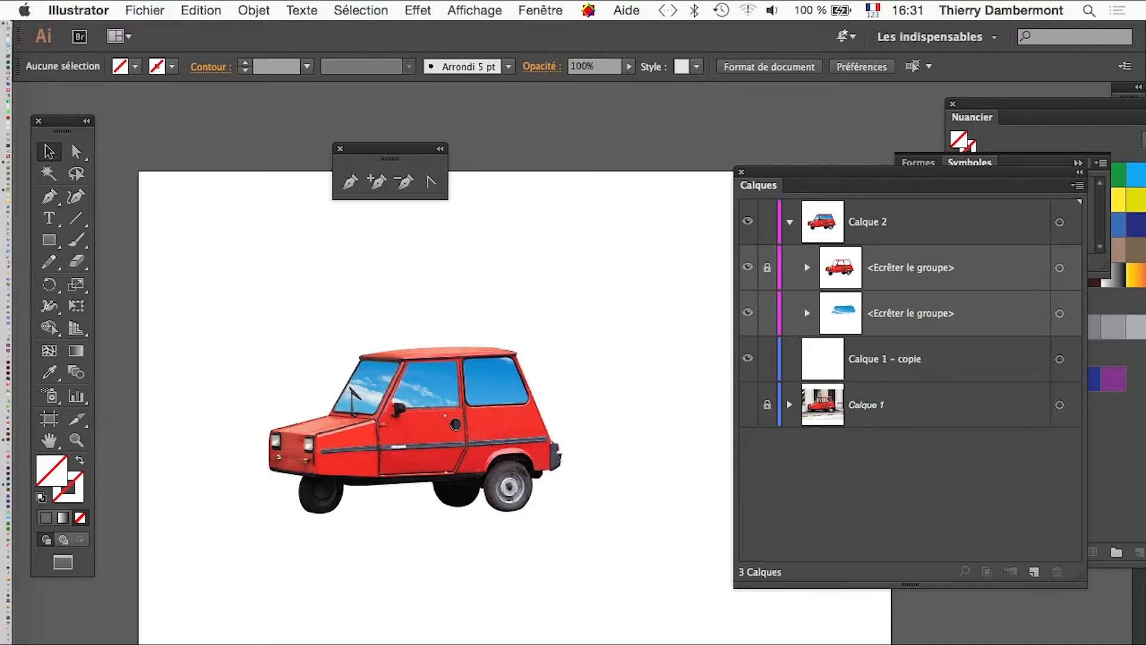
# Move the Courbes 3 layer below Courbes 1, and return it to the top of the layer stack
pyautogui.press('super+Tab')
pyautogui.press('super+Tab')
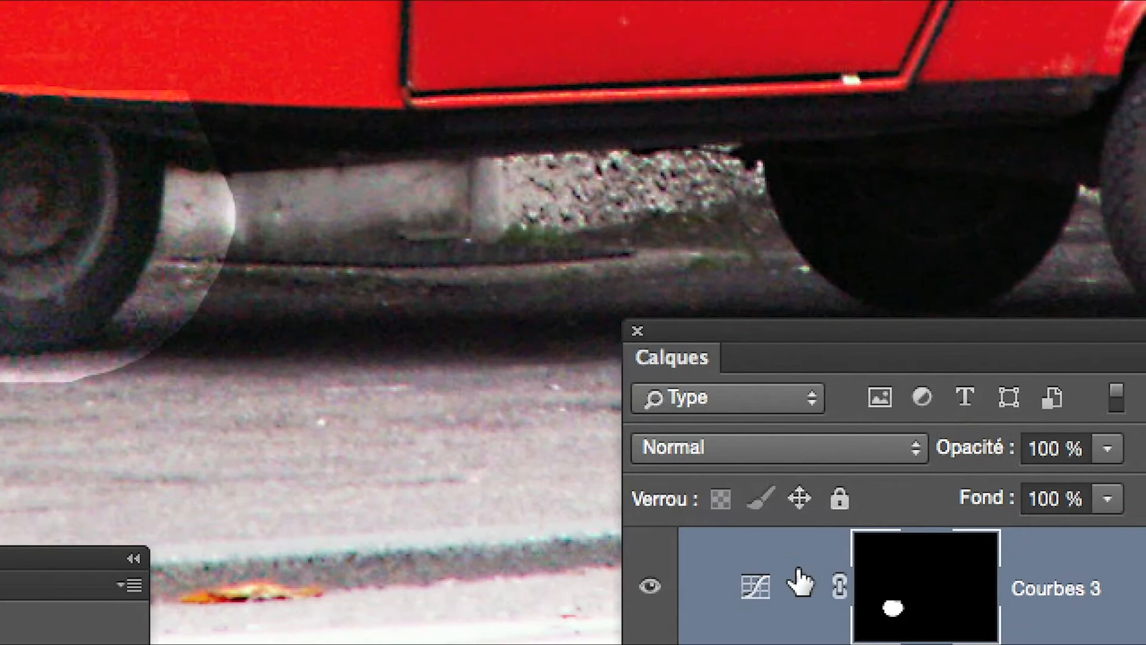
pyautogui.moveTo(799, 581); pyautogui.dragTo(797, 642)
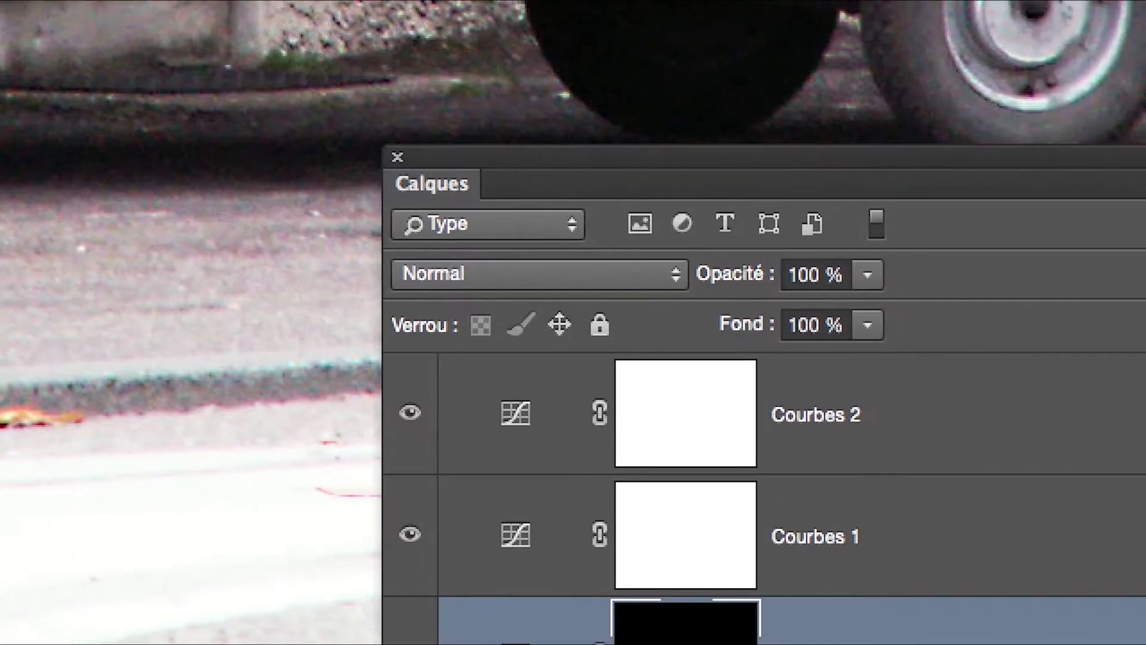
pyautogui.moveTo(929, 642); pyautogui.dragTo(930, 534)
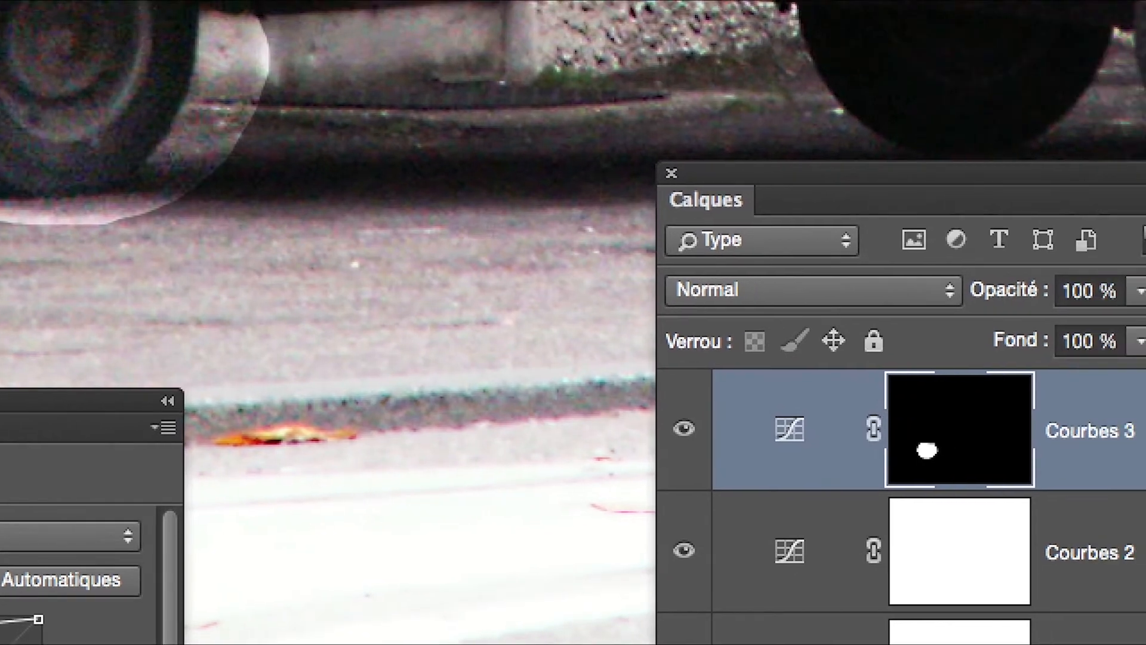
# Rename the Courbes 2 layer as "contraste" and the Courbes 1 layer as "neutralisation des gris"
pyautogui.click(851, 636)
pyautogui.click(784, 636)
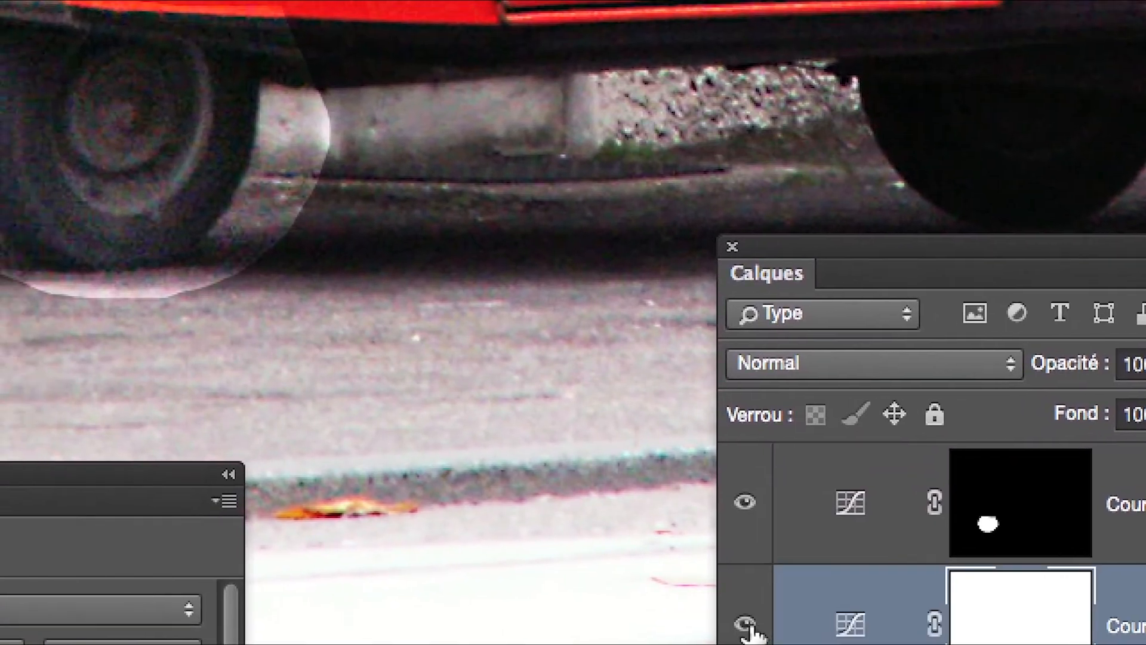
pyautogui.click(693, 618)
pyautogui.click(746, 624)
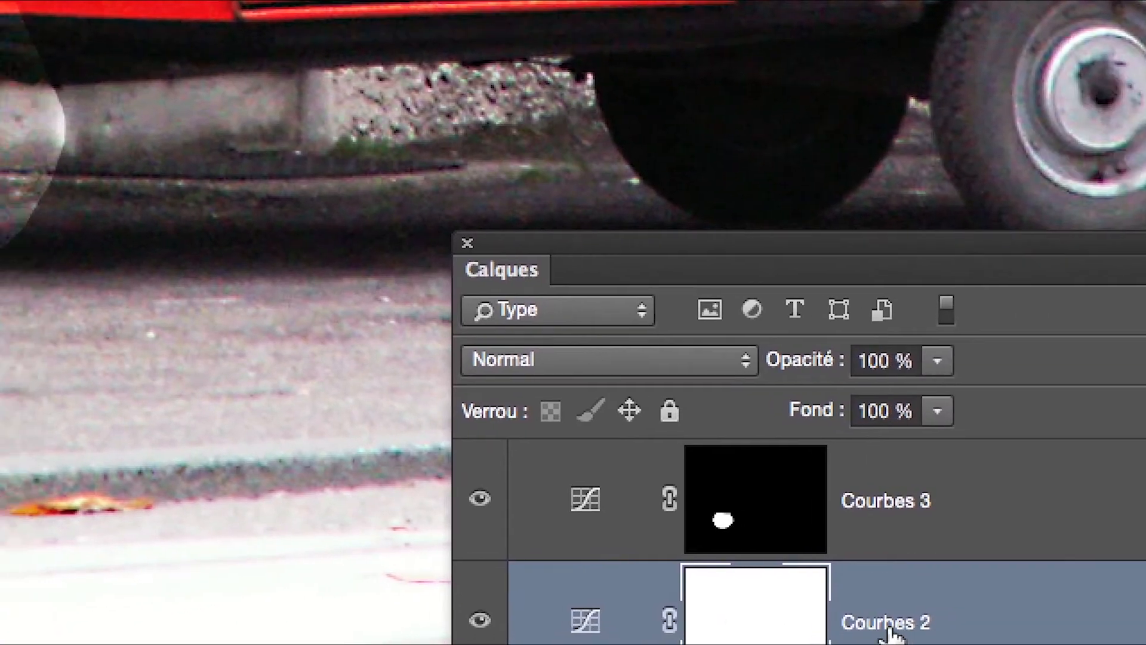
pyautogui.write('ontraste')
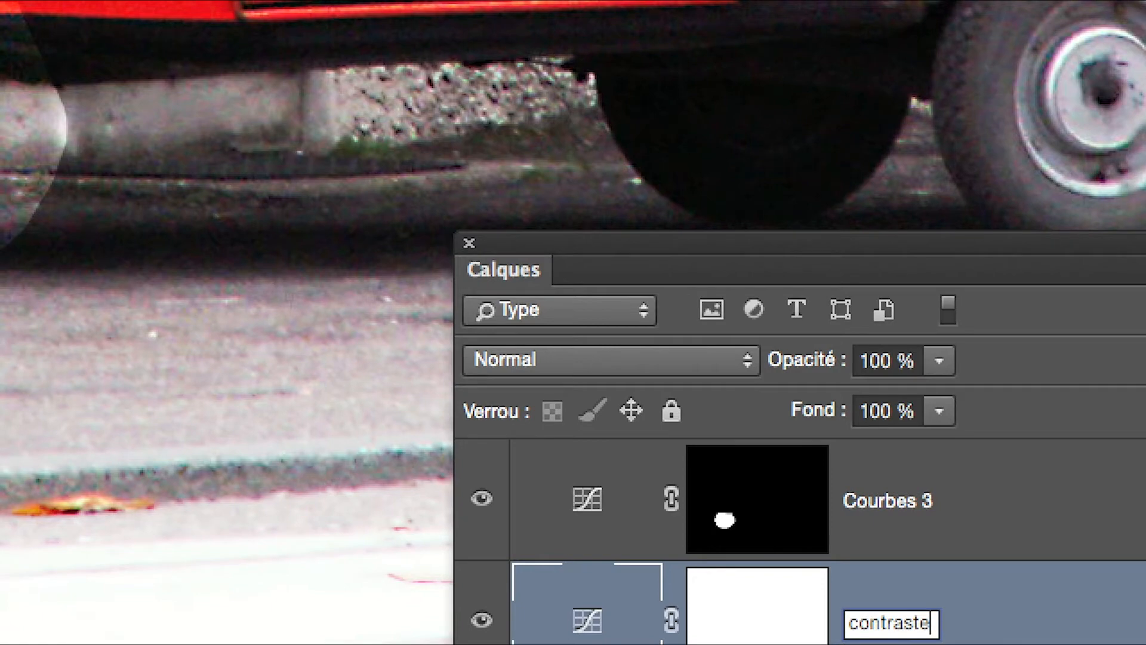
pyautogui.press('Return')
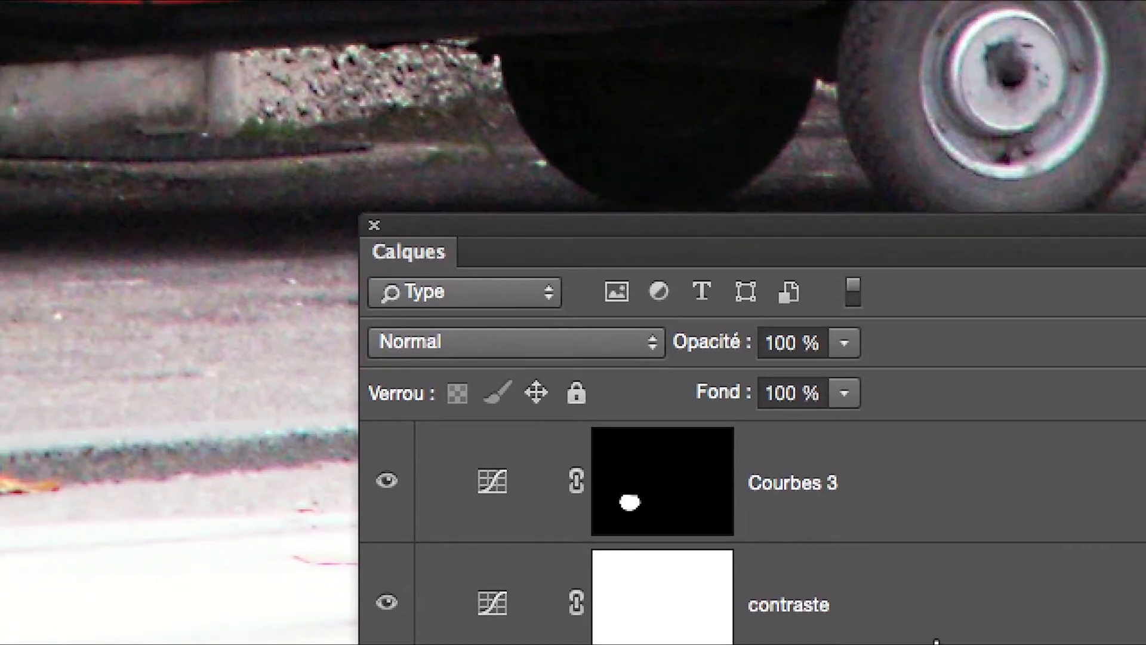
pyautogui.click(936, 642)
# Rename the Courbes 3 layer as "roue avant"
pyautogui.click(828, 496)
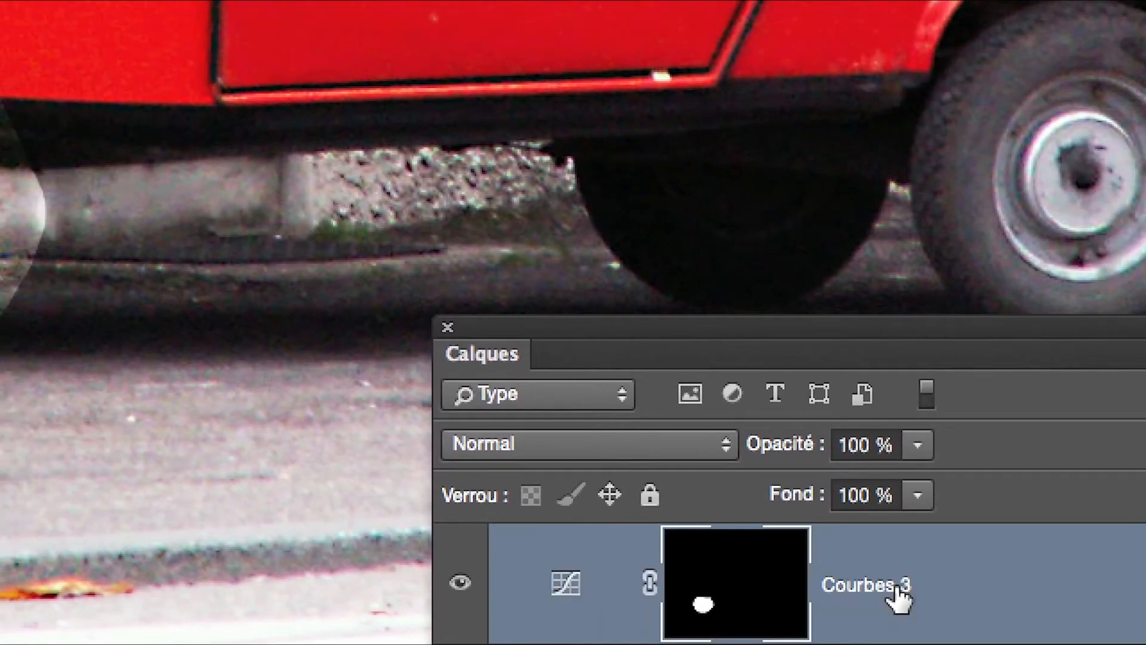
pyautogui.doubleClick(895, 587)
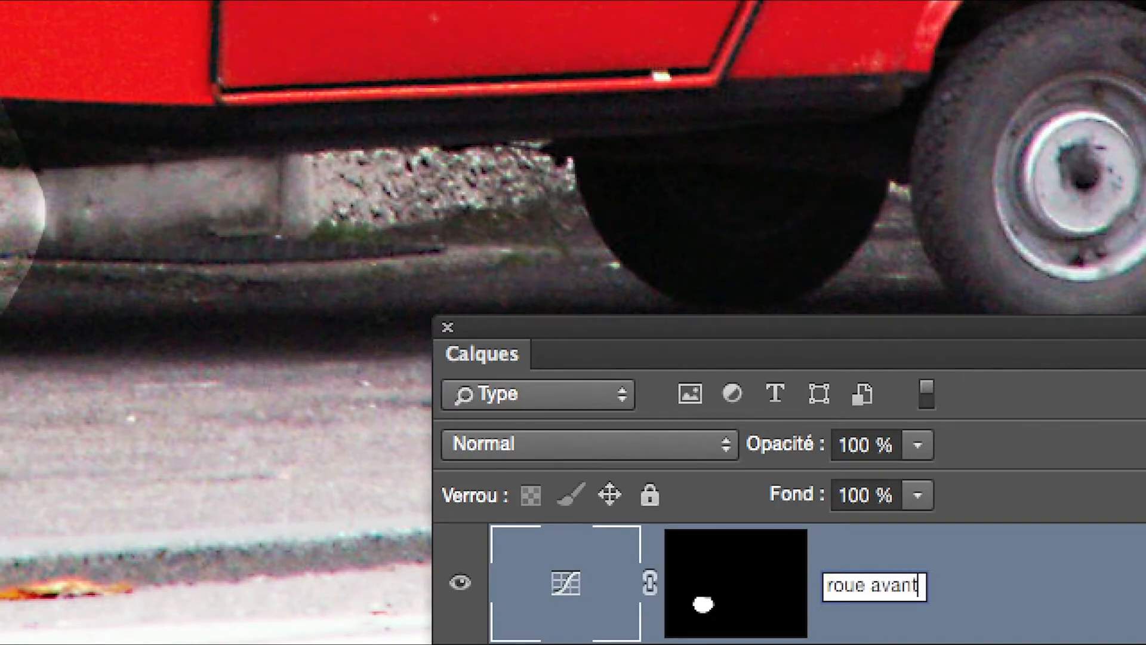
pyautogui.write('roue avant')
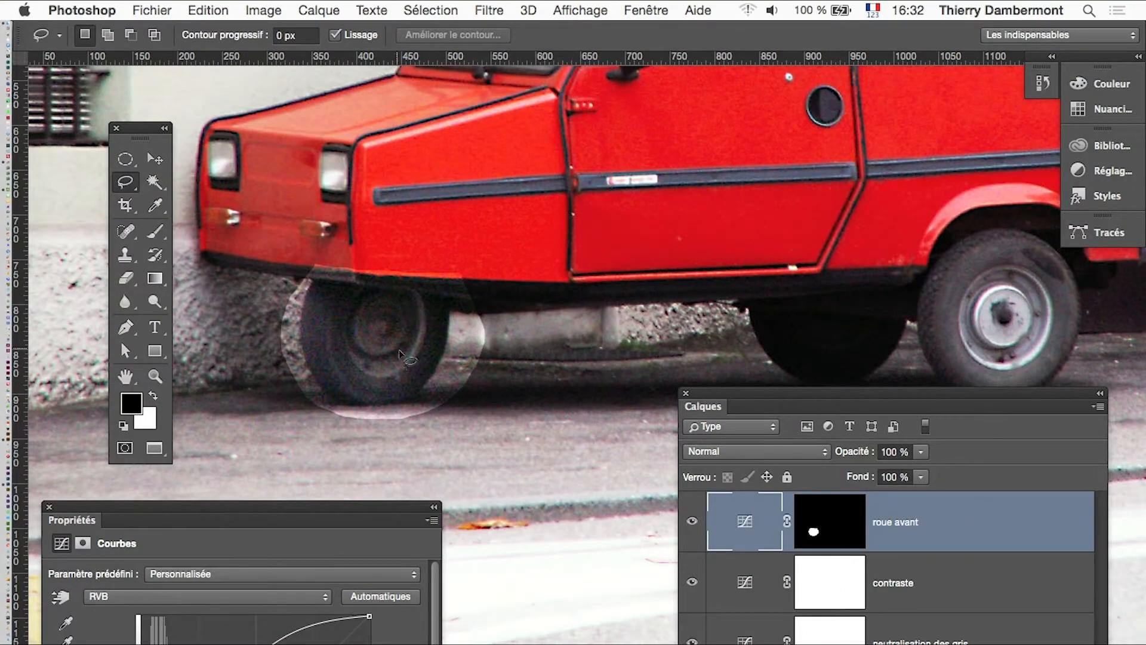
# Compare the front wheel up close with and without the roue avant layer, and view the cut-out car in Illustrator
pyautogui.click(388, 366)
pyautogui.click(416, 390)
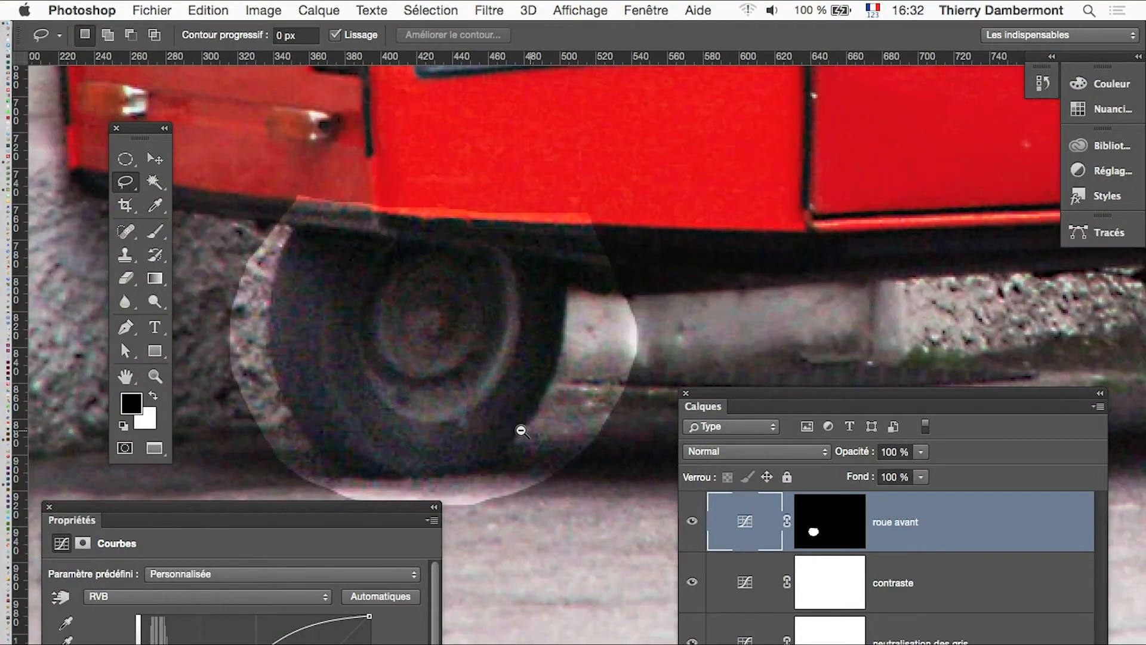
pyautogui.moveTo(461, 422); pyautogui.dragTo(522, 399)
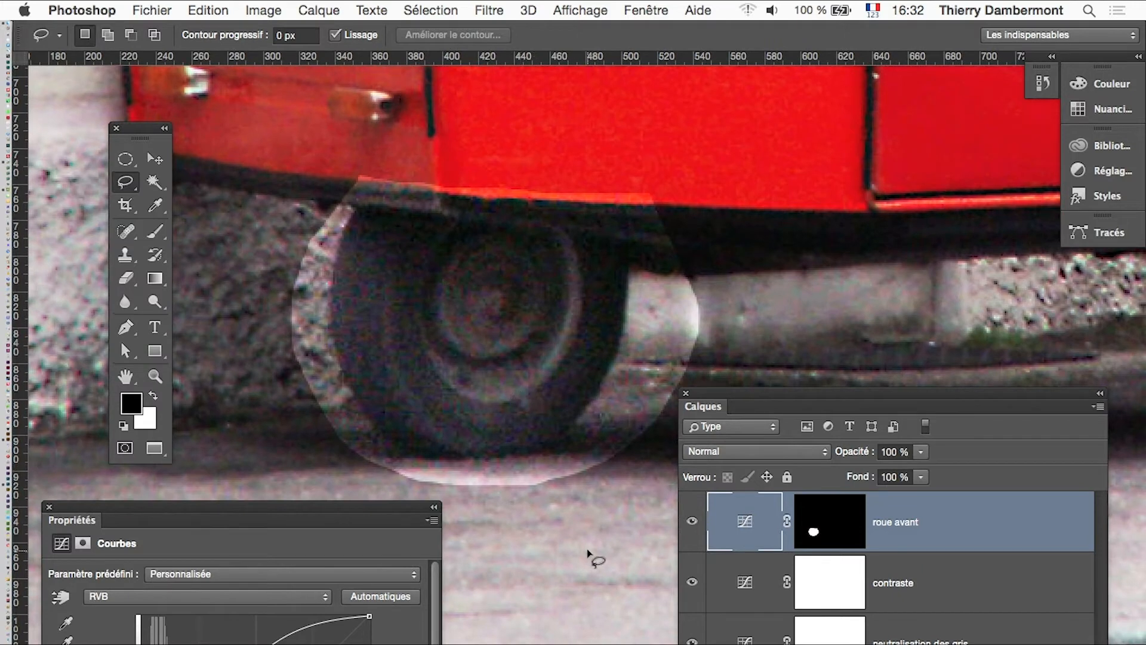
pyautogui.click(691, 522)
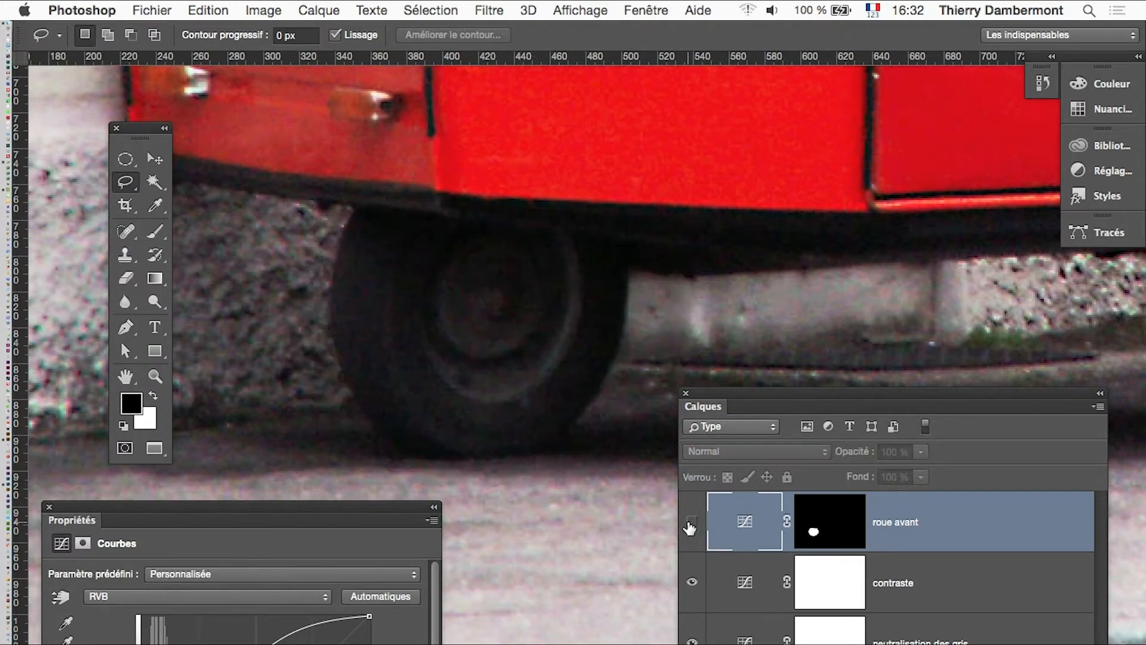
pyautogui.click(691, 522)
pyautogui.click(691, 522)
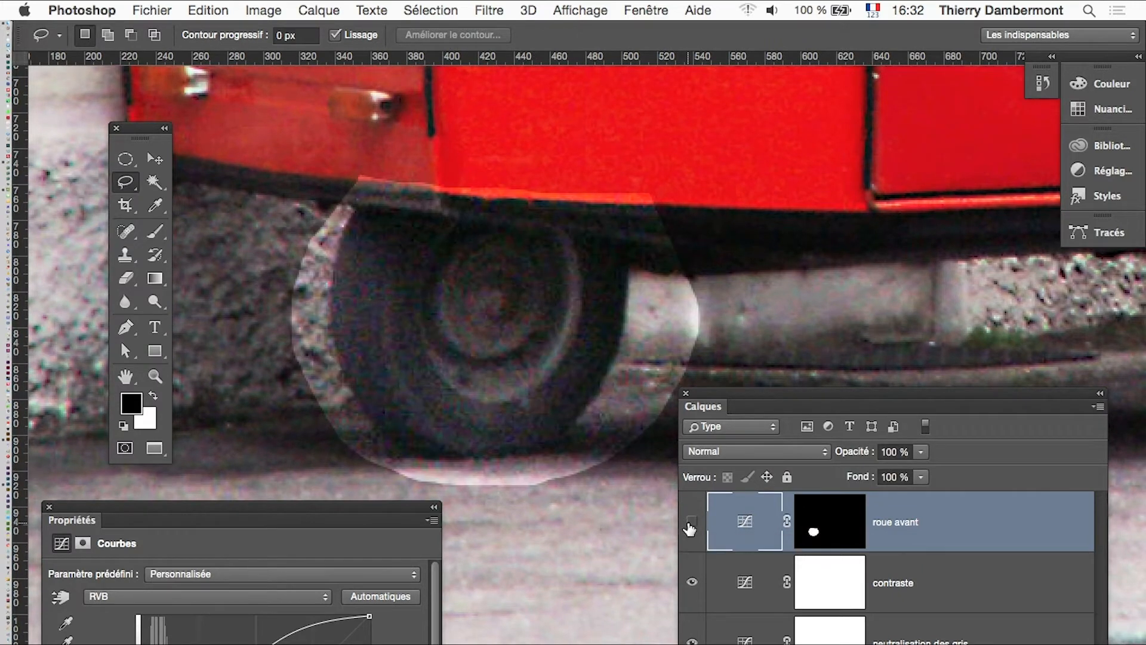
pyautogui.click(691, 521)
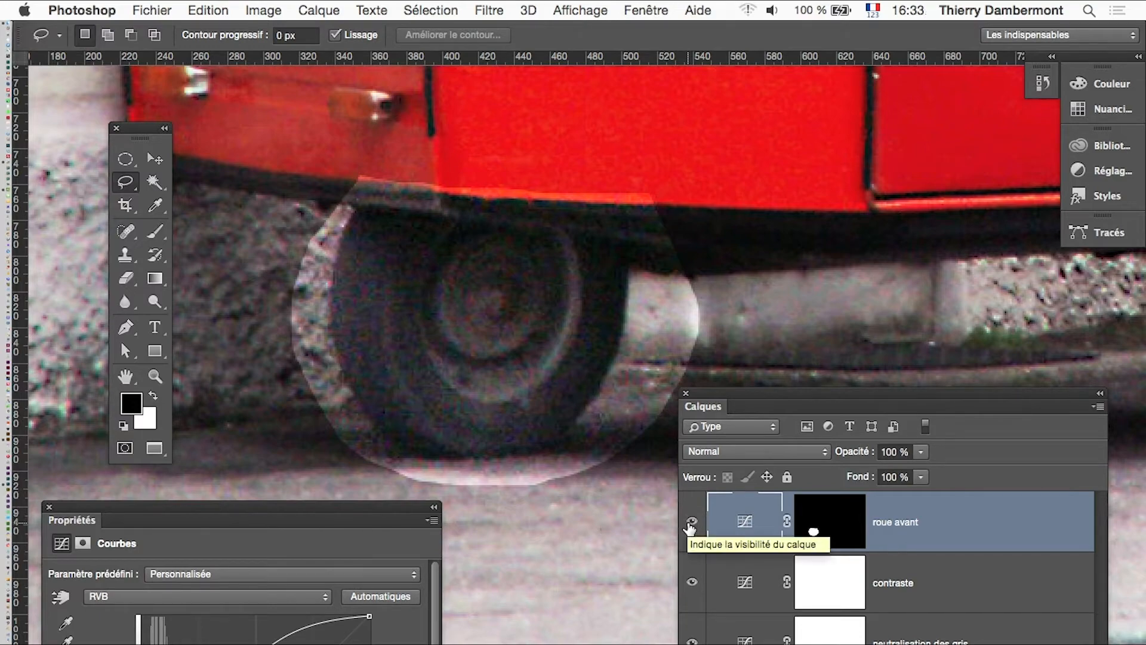
pyautogui.press('super+Tab')
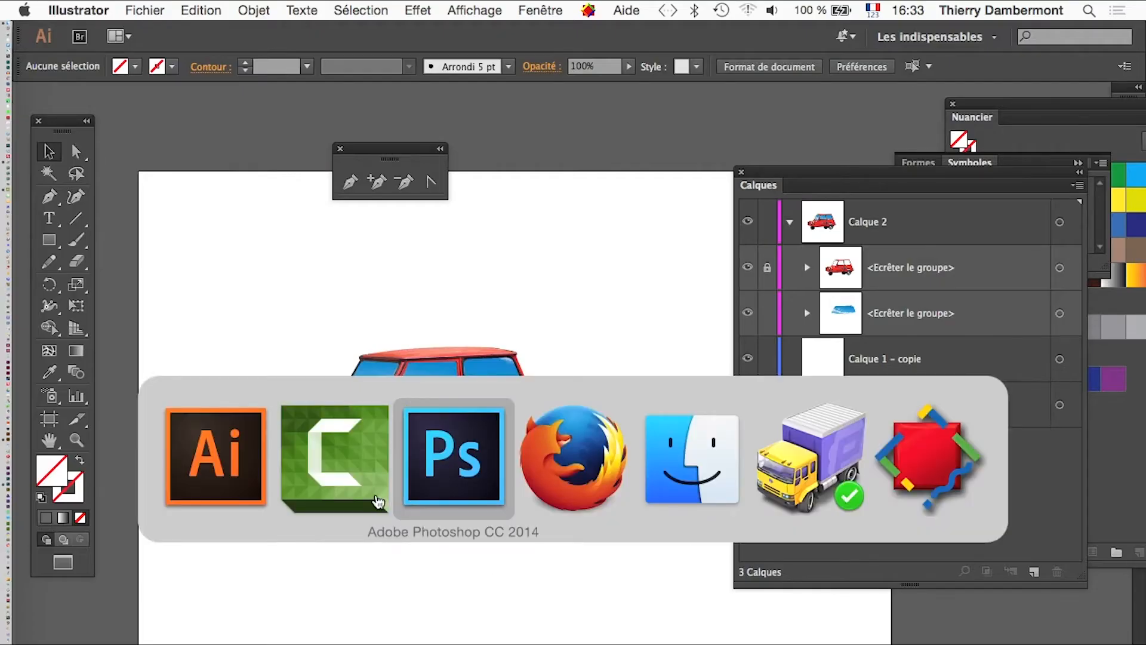
pyautogui.click(432, 495)
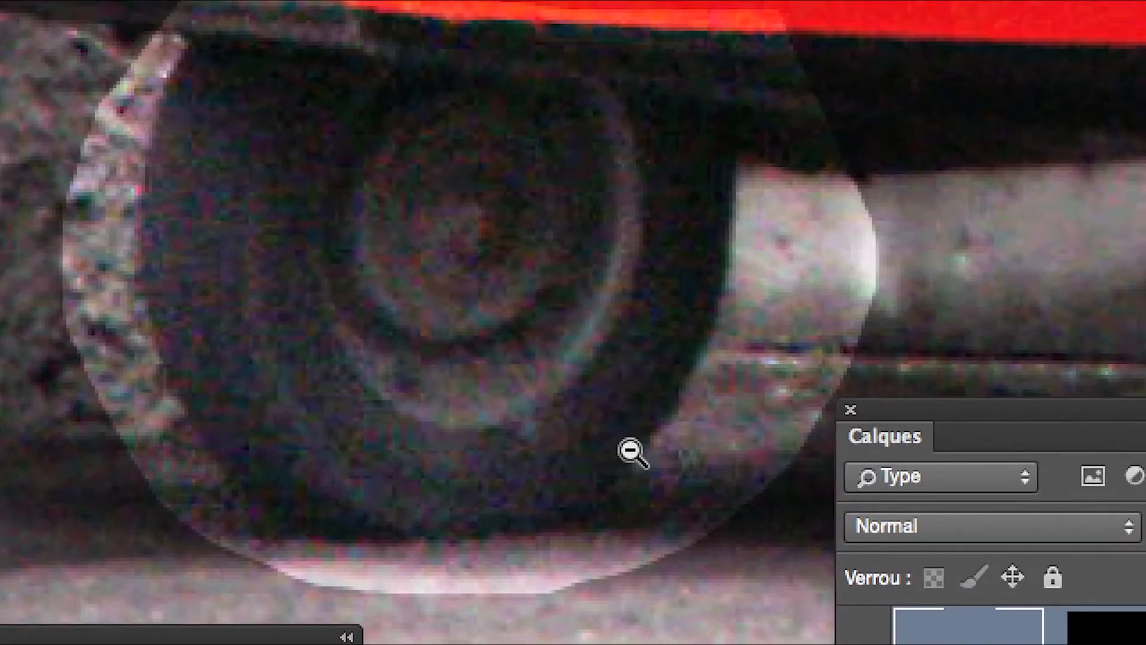
# Raise the roue avant curve further to lighten the front wheel more, checking against the cut-out car in Illustrator
pyautogui.keyDown('alt'); pyautogui.click(631, 451); pyautogui.keyUp('alt')
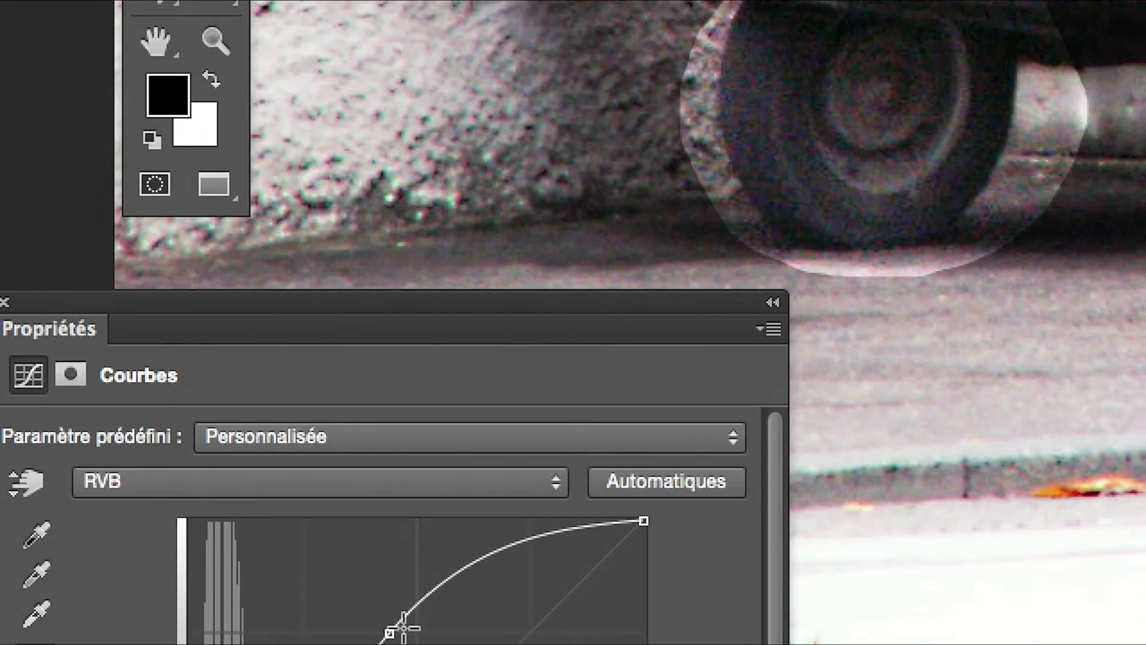
pyautogui.moveTo(403, 627); pyautogui.dragTo(364, 609)
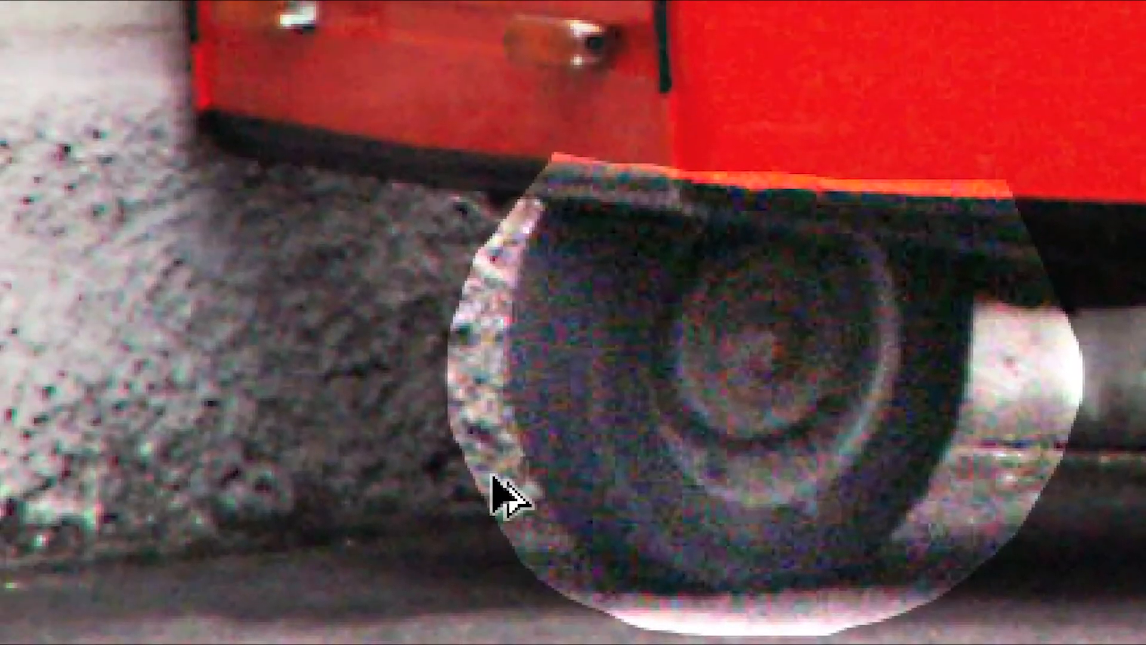
pyautogui.press('super+Tab')
pyautogui.click(361, 466)
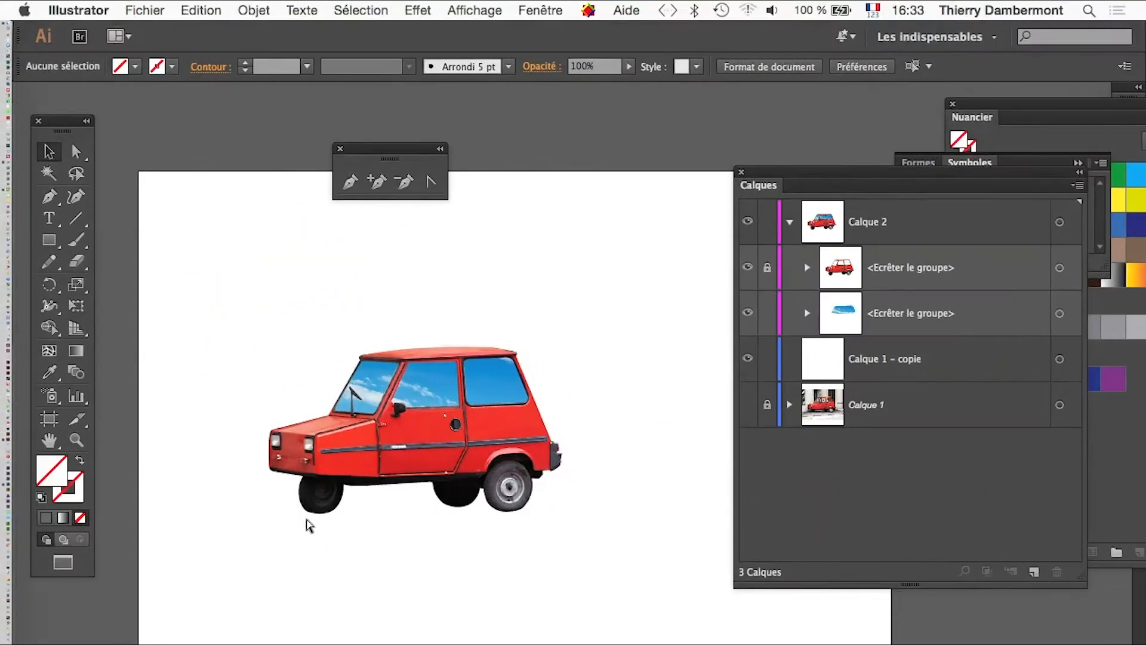
pyautogui.press('super+Tab')
pyautogui.click(366, 474)
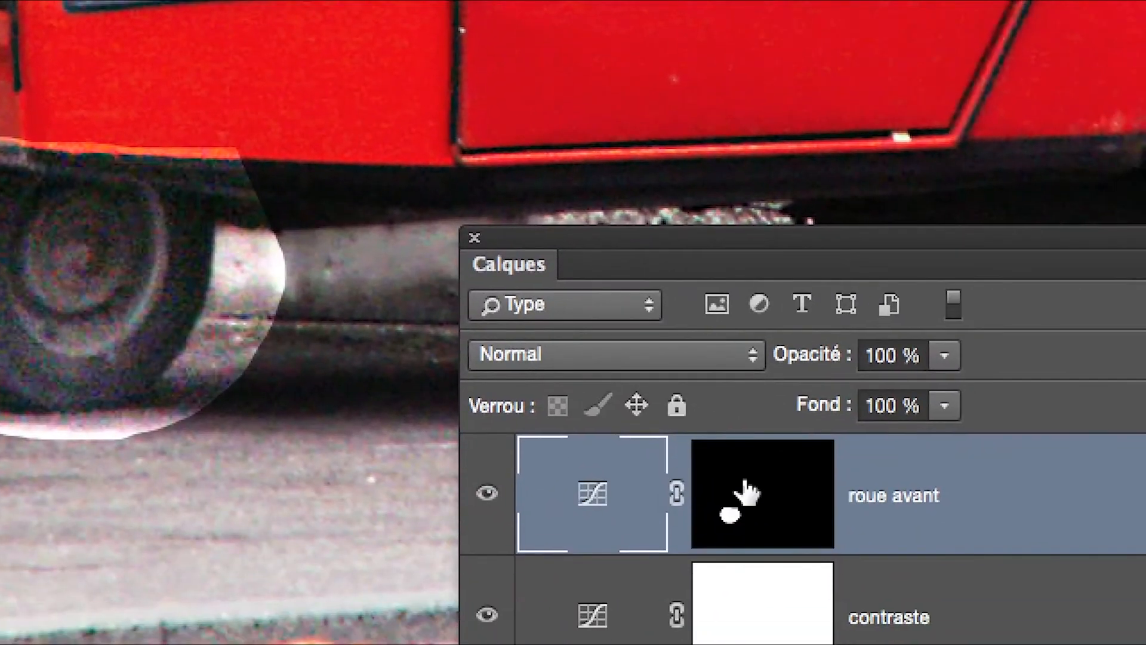
# Target the roue avant layer's mask and ready the Brush tool with black as the foreground colour
pyautogui.click(747, 493)
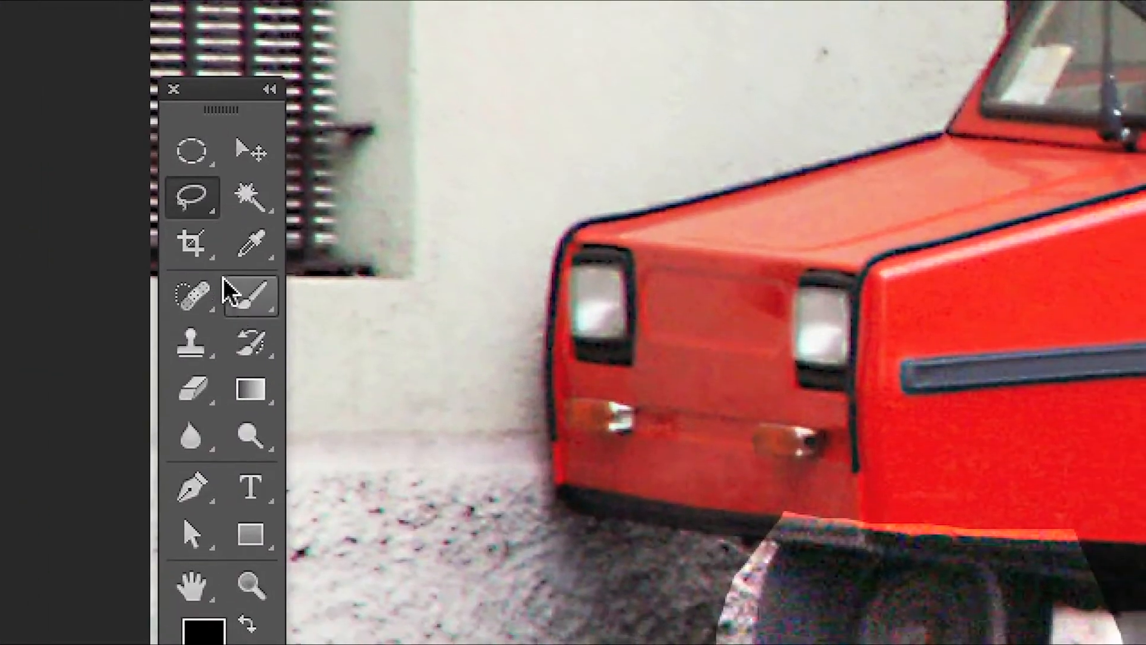
pyautogui.click(230, 288)
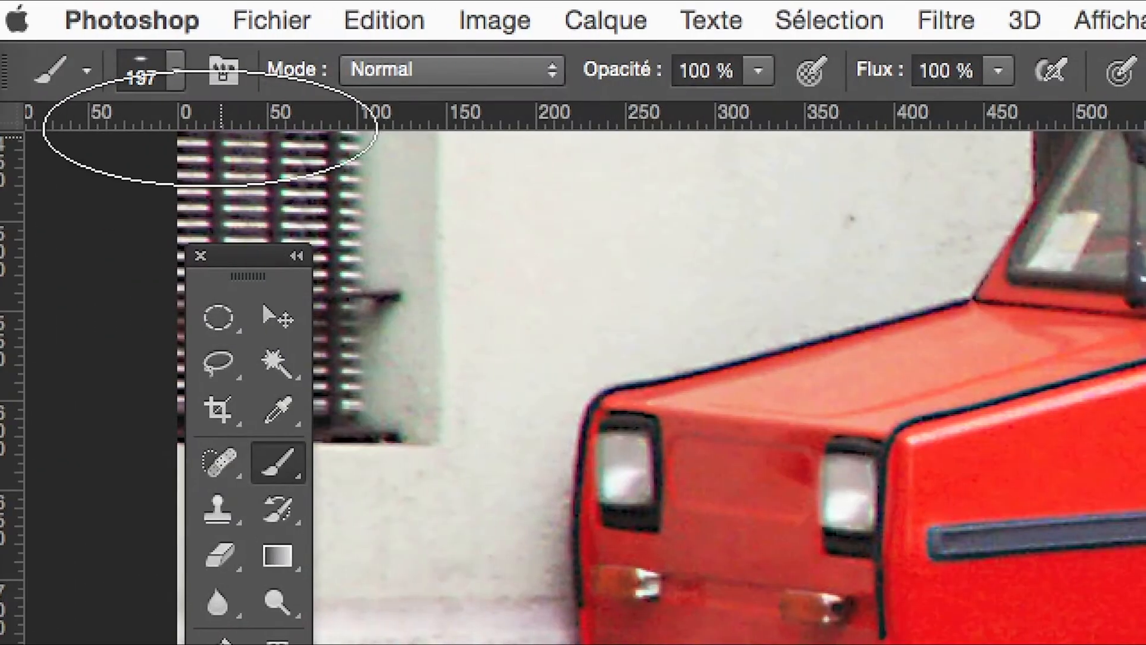
pyautogui.click(174, 75)
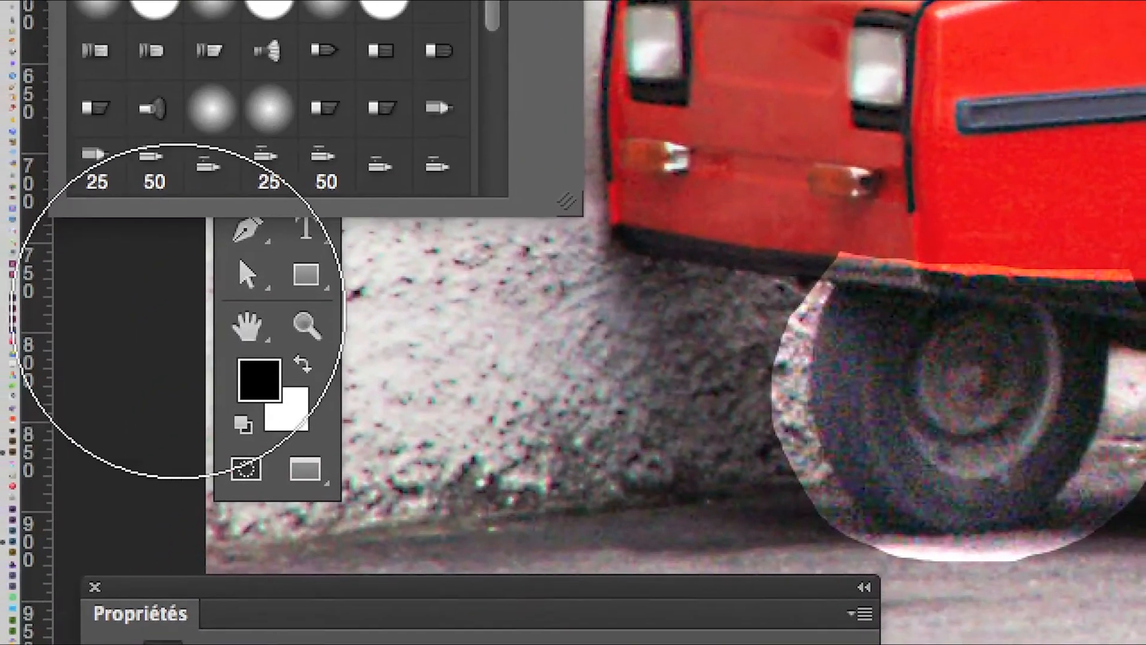
pyautogui.click(153, 313)
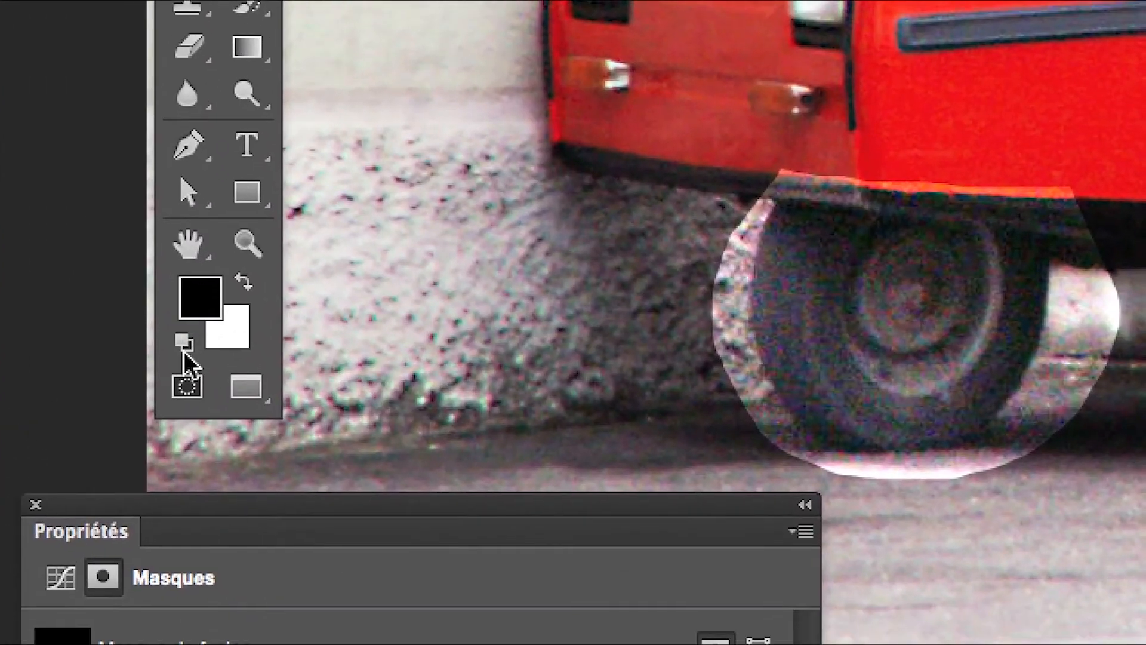
pyautogui.click(178, 378)
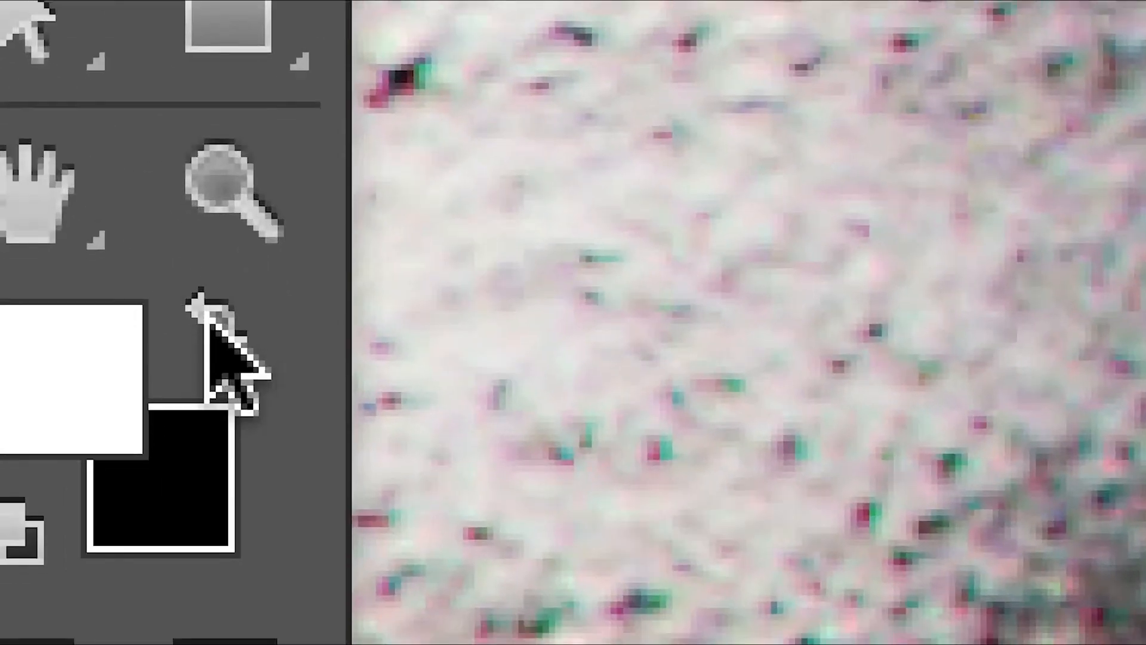
pyautogui.click(206, 316)
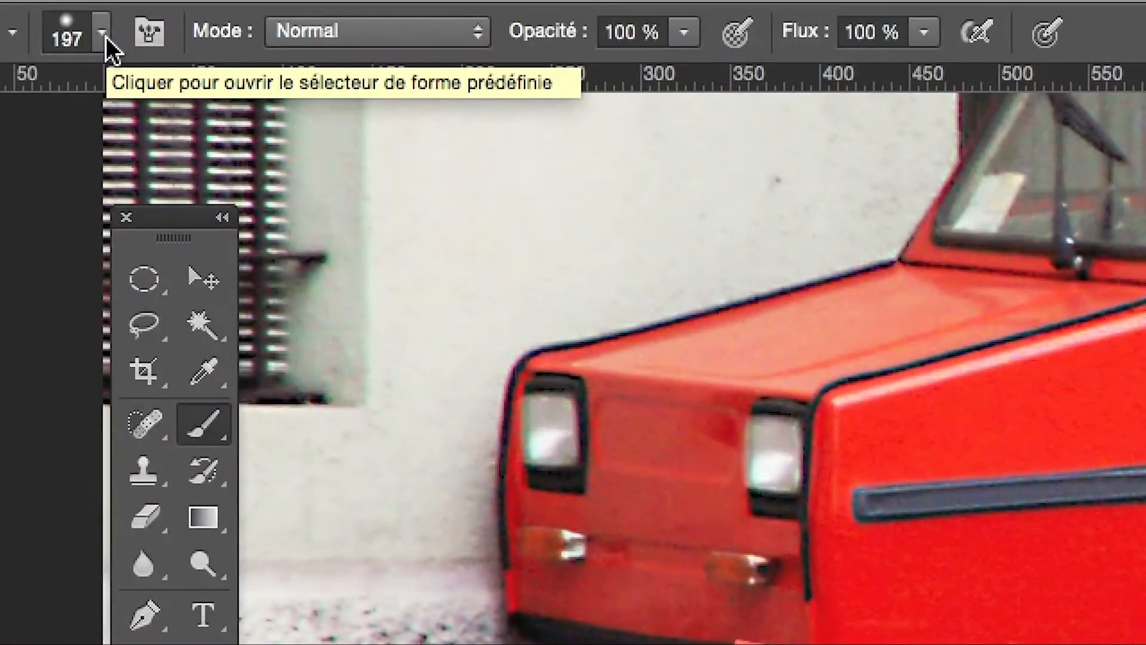
# Set the brush size to 30 px and paint black on the roue avant mask over the red bodywork above the front wheel
pyautogui.click(106, 37)
pyautogui.click(105, 36)
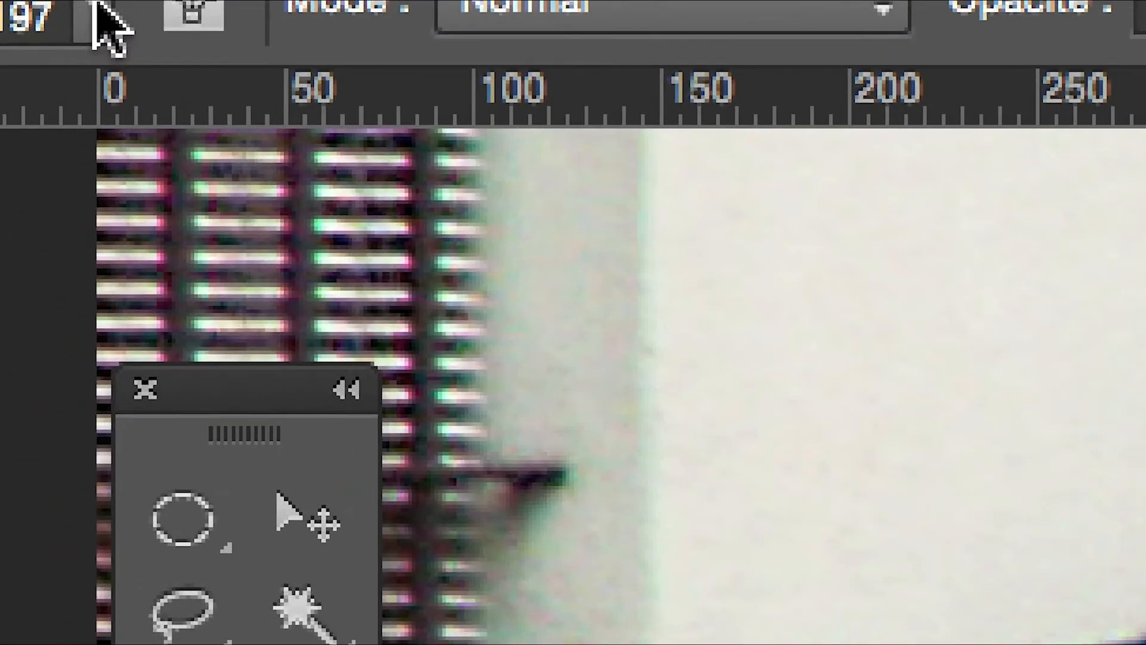
pyautogui.click(90, 15)
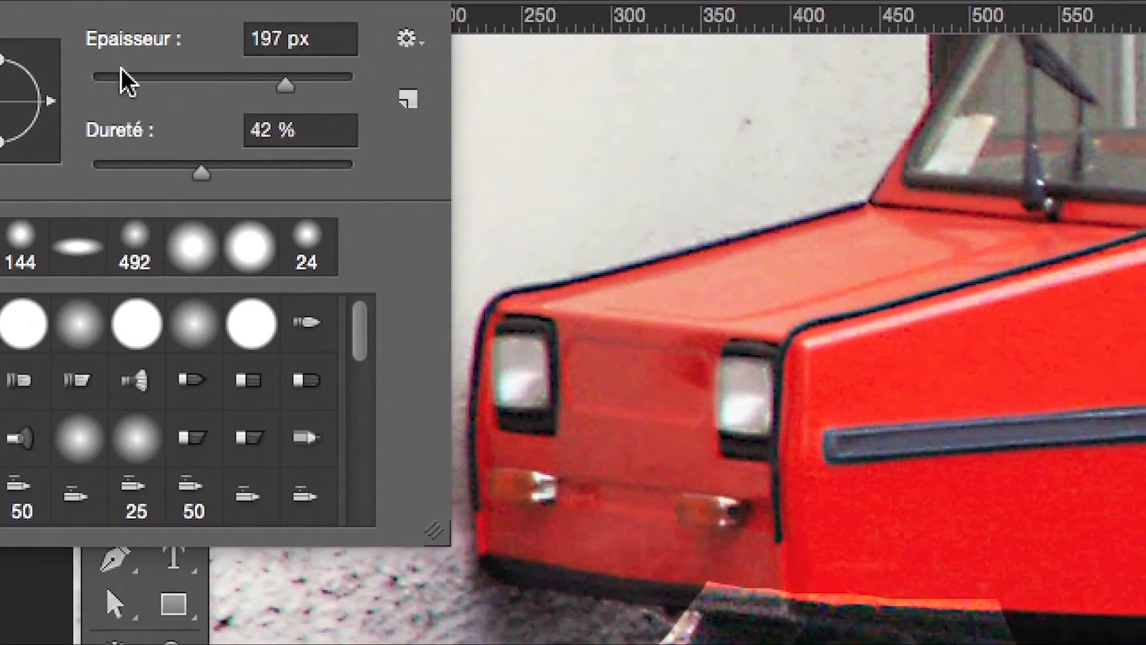
pyautogui.click(153, 115)
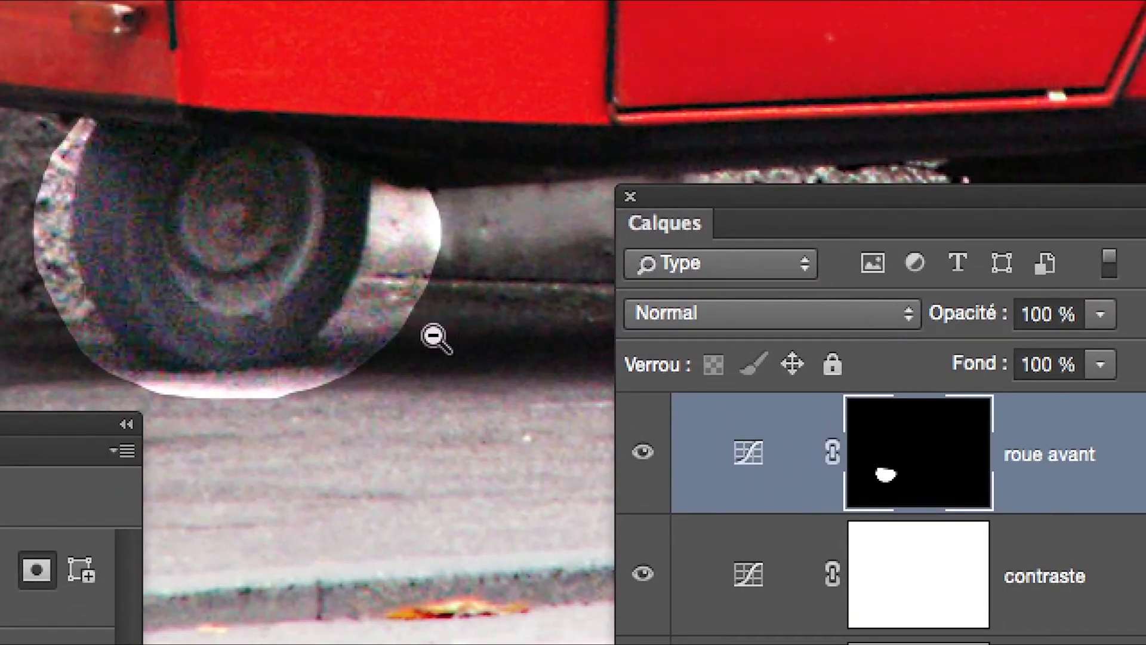
# Examine the masked front wheel in the whole photo and check the cut-out car in Illustrator, returning to Photoshop
pyautogui.keyDown('alt'); pyautogui.click(434, 336); pyautogui.keyUp('alt')
pyautogui.keyDown('alt'); pyautogui.click(433, 336); pyautogui.keyUp('alt')
pyautogui.click(390, 384)
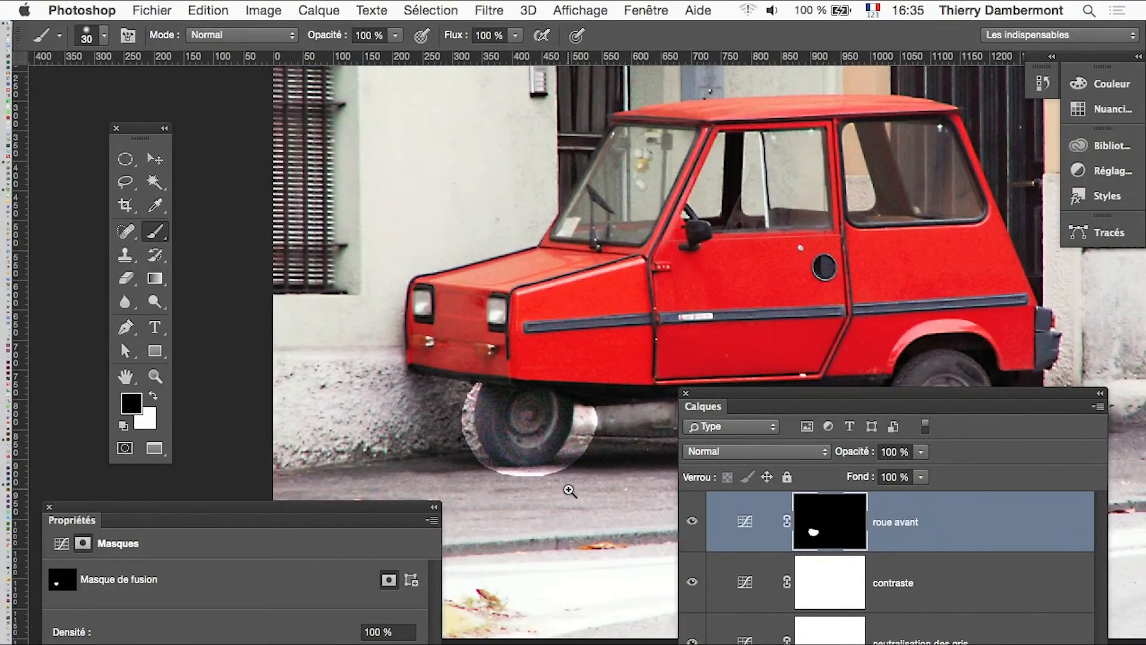
pyautogui.click(536, 443)
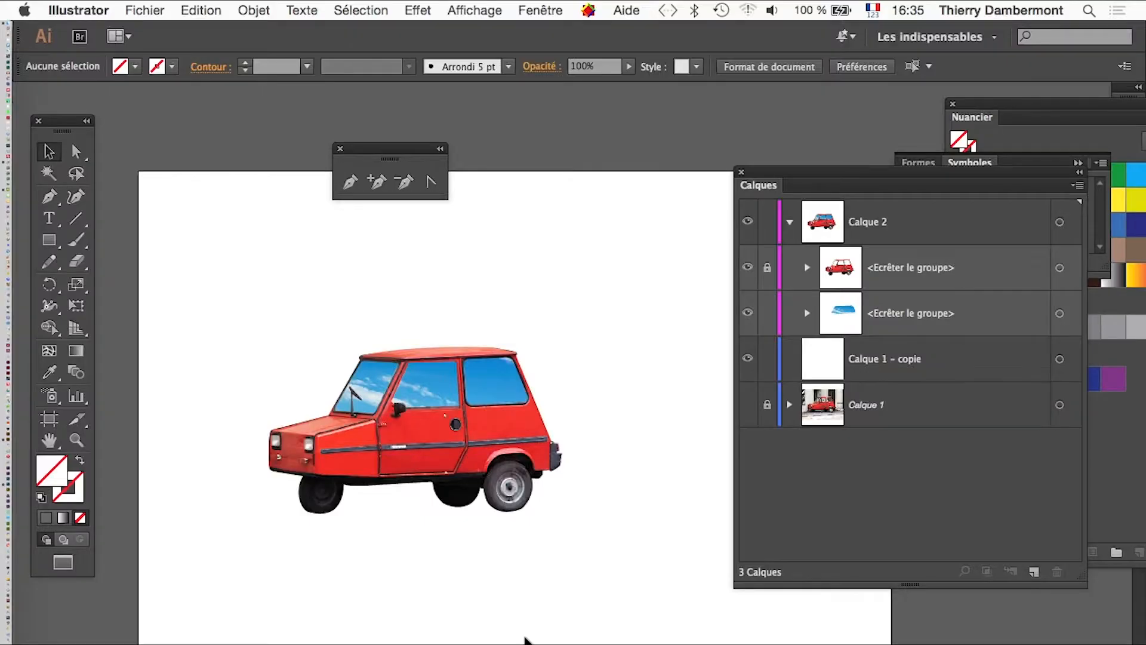
pyautogui.press('super+Tab')
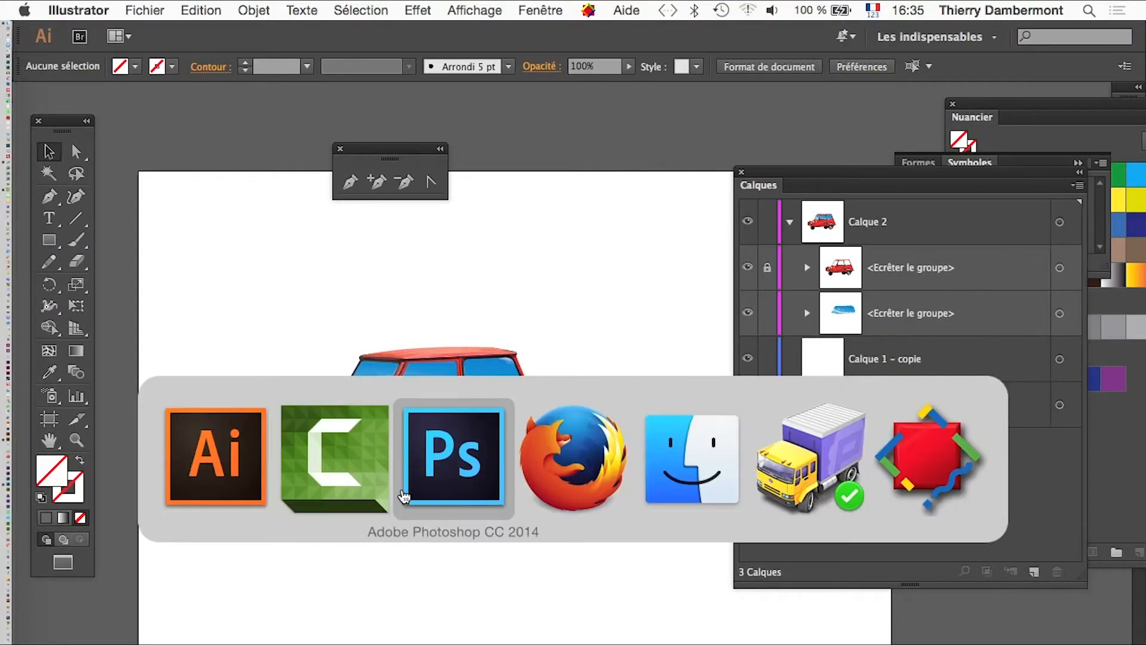
pyautogui.click(405, 497)
# Save the retouched photo in Photoshop, update the modified linked image in Illustrator, and inspect the cut-out car's front wheel
pyautogui.click(152, 11)
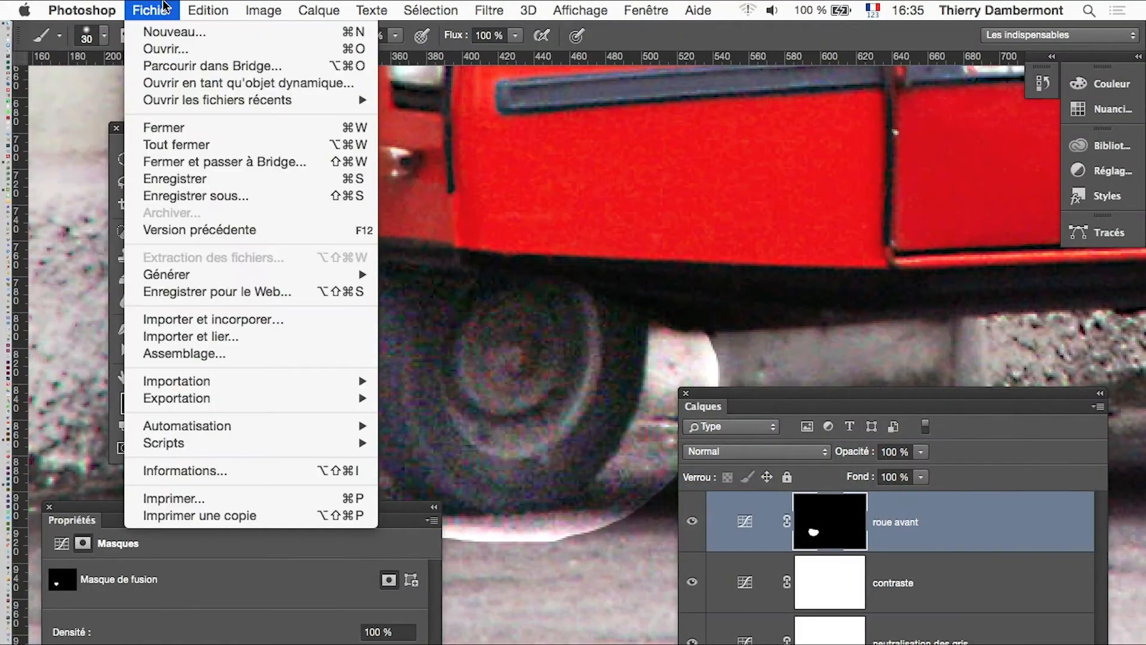
pyautogui.click(206, 181)
pyautogui.press('super+Tab')
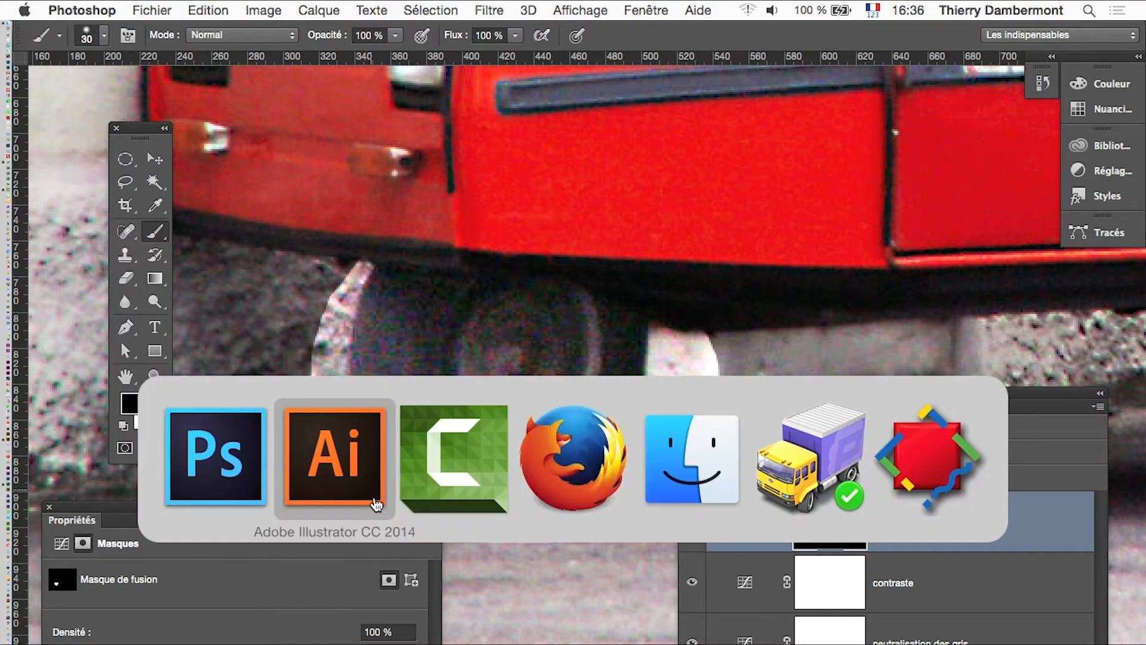
pyautogui.click(370, 499)
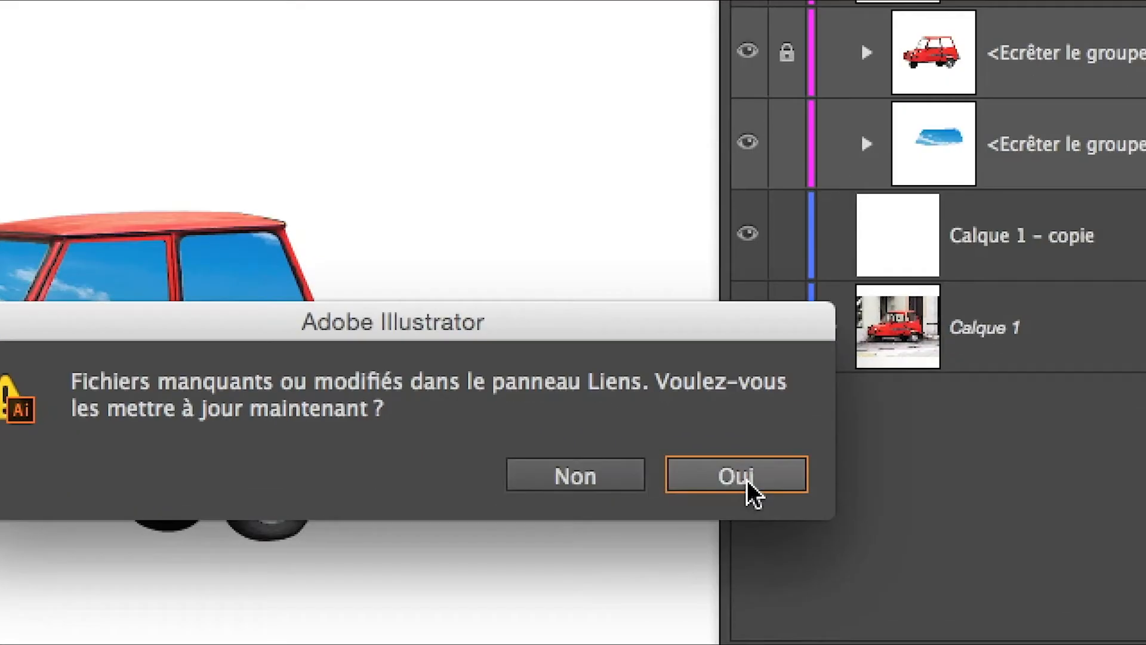
pyautogui.click(746, 481)
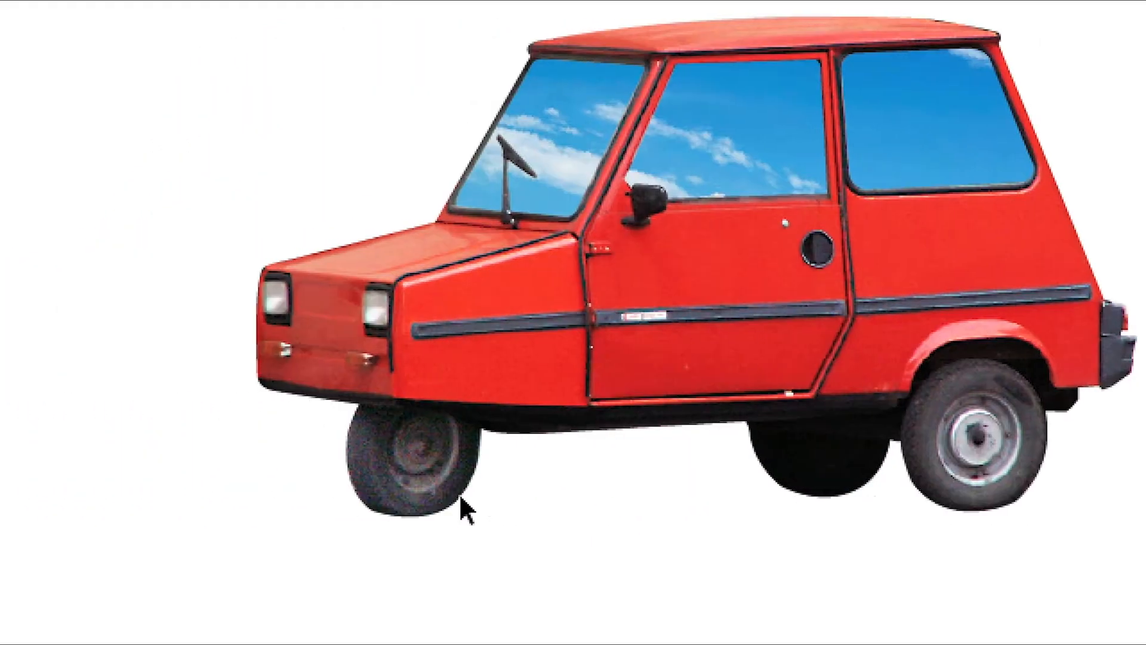
pyautogui.scroll(2, 463, 511)
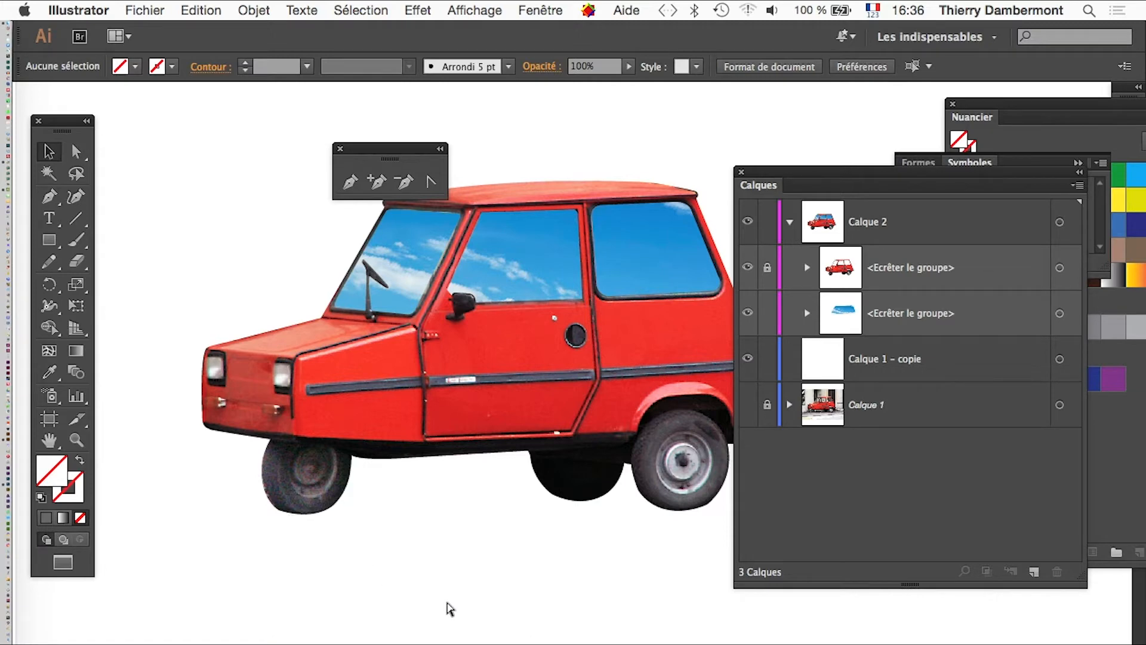
# Switch back to Photoshop and inspect the front wheel up close, clearing the layers and mask properties out of the way
pyautogui.press('super+Tab')
pyautogui.press('super+Tab')
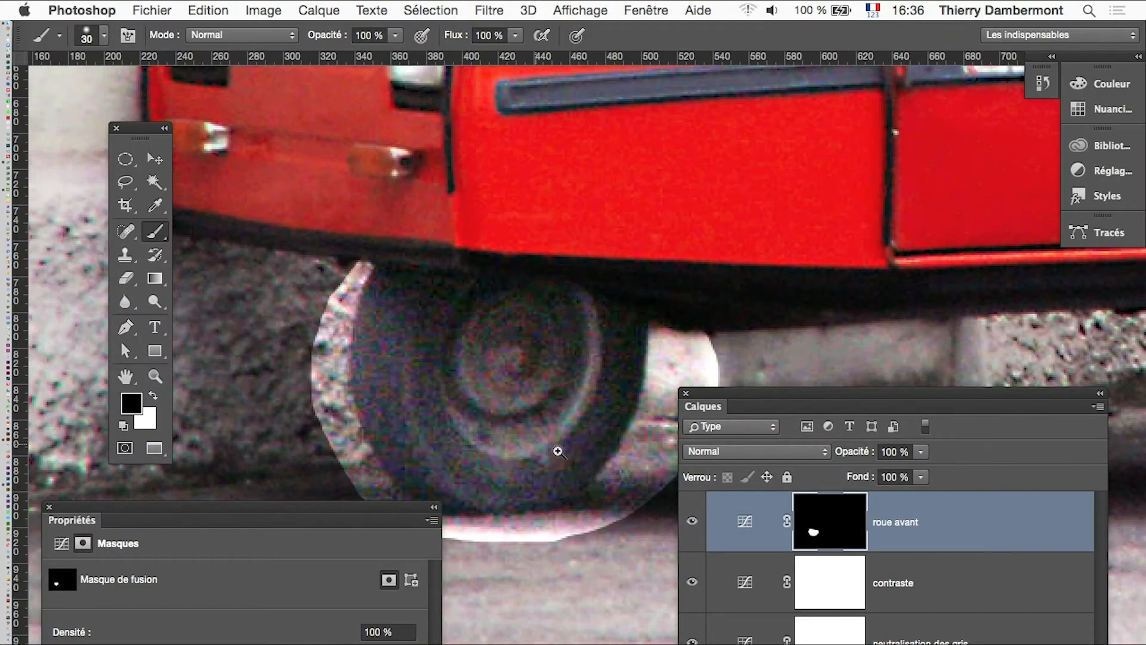
pyautogui.click(524, 441)
pyautogui.doubleClick(411, 510)
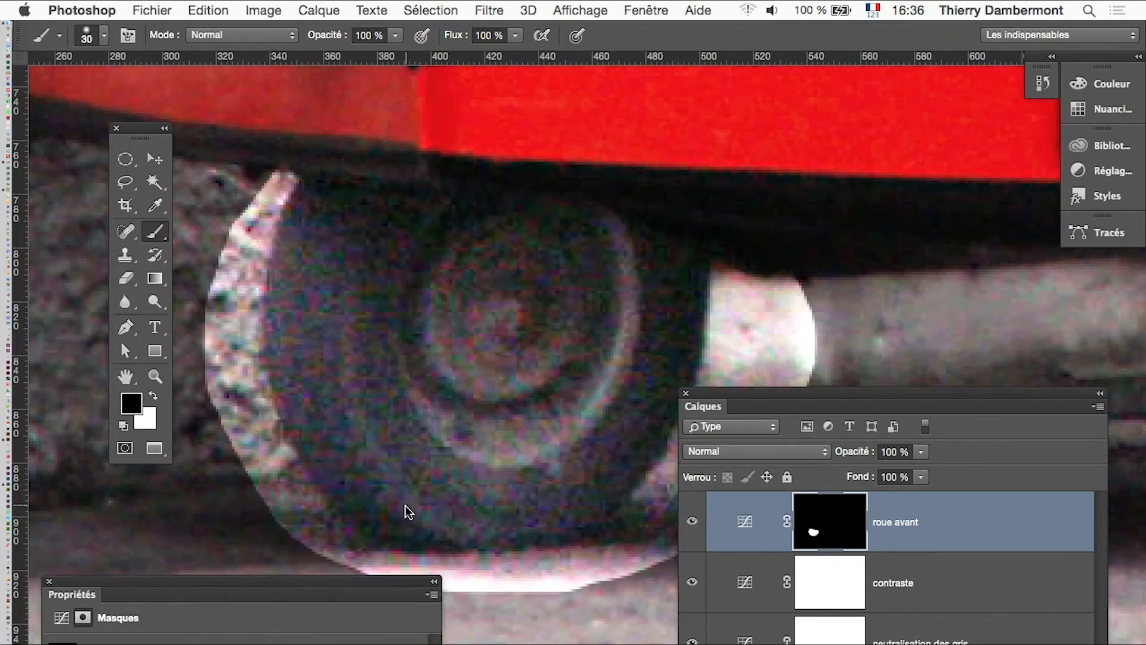
pyautogui.moveTo(721, 414); pyautogui.dragTo(844, 422)
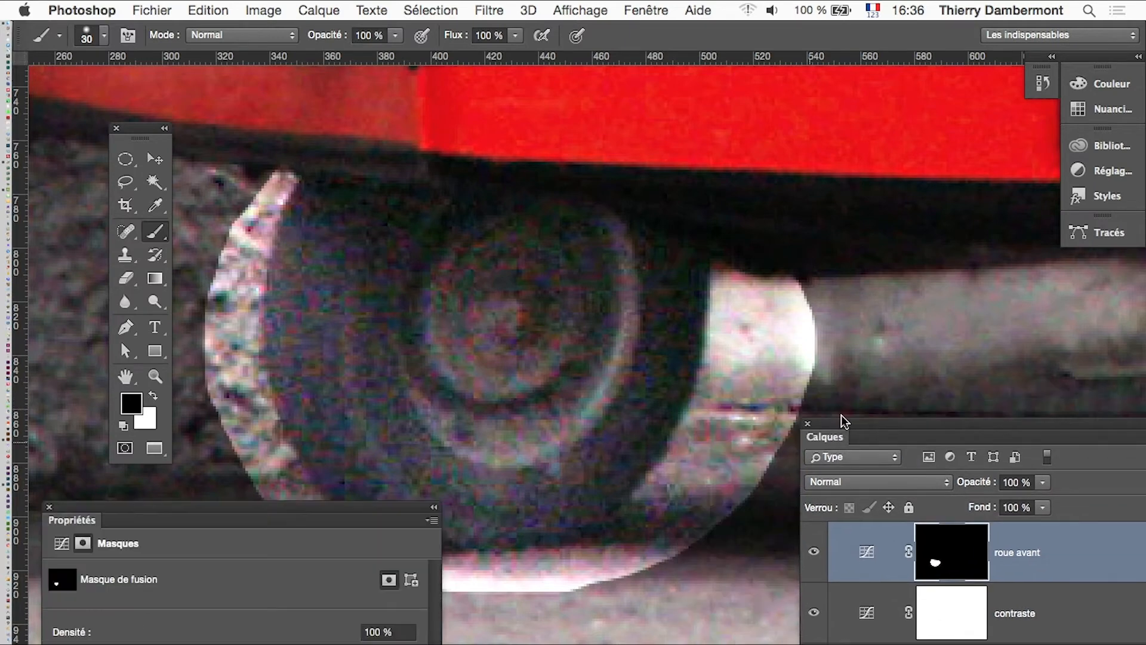
pyautogui.click(50, 508)
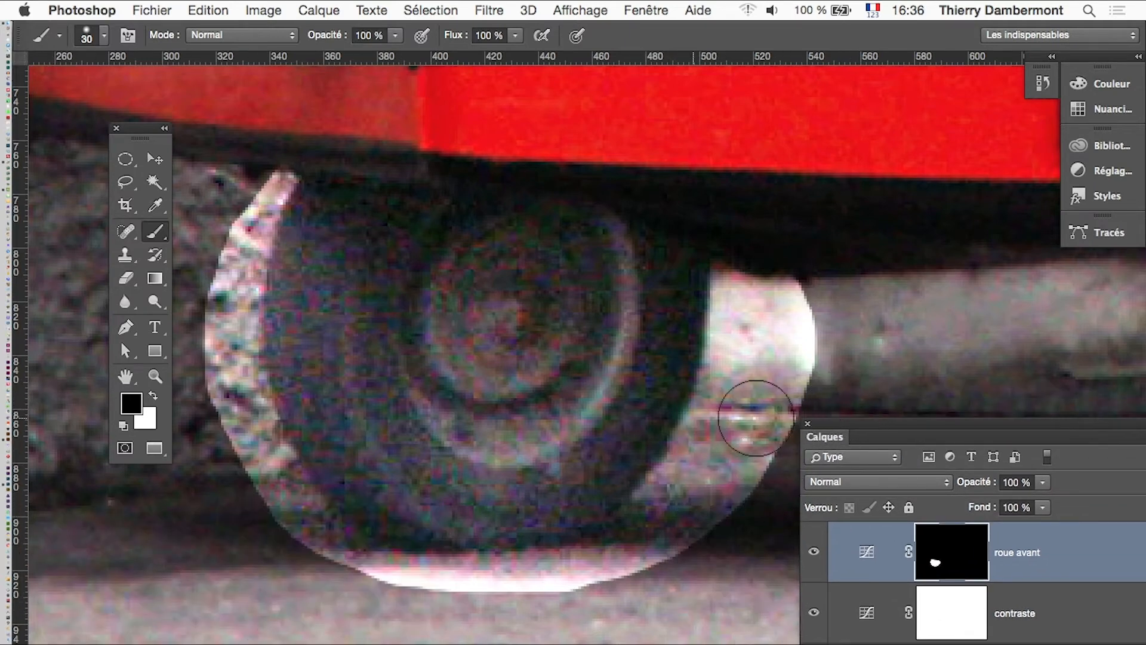
pyautogui.keyDown('alt'); pyautogui.click(682, 417); pyautogui.keyUp('alt')
pyautogui.moveTo(563, 422); pyautogui.dragTo(436, 440)
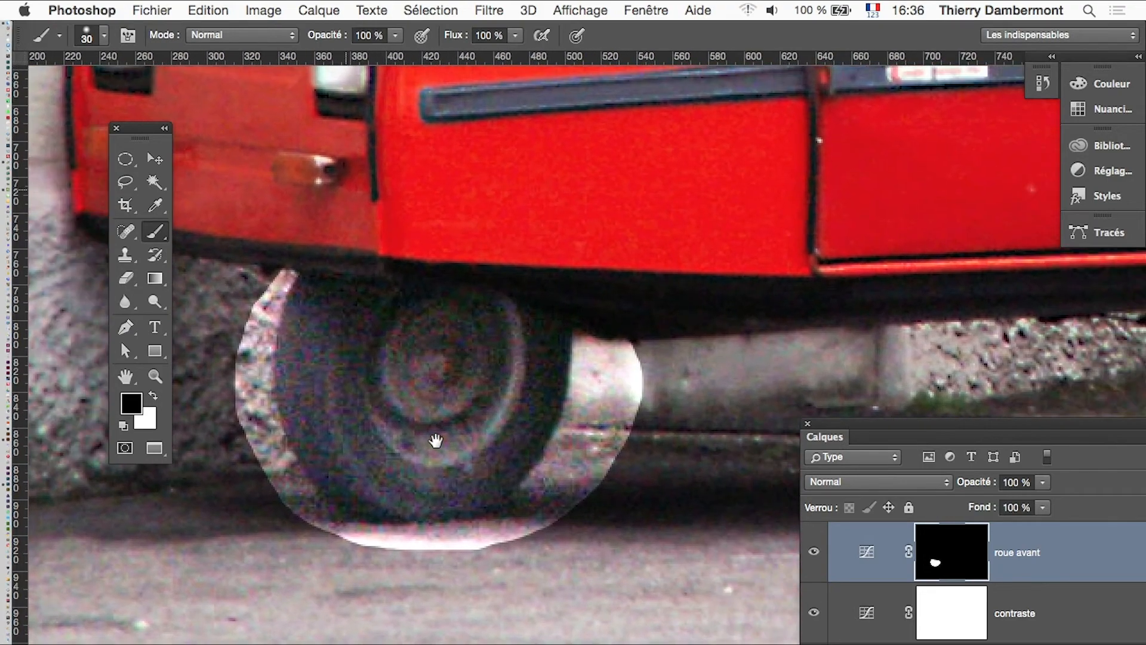
# Add a Teinte/Saturation adjustment layer above roue avant and lower its saturation to -99
pyautogui.click(320, 9)
pyautogui.moveTo(411, 190)
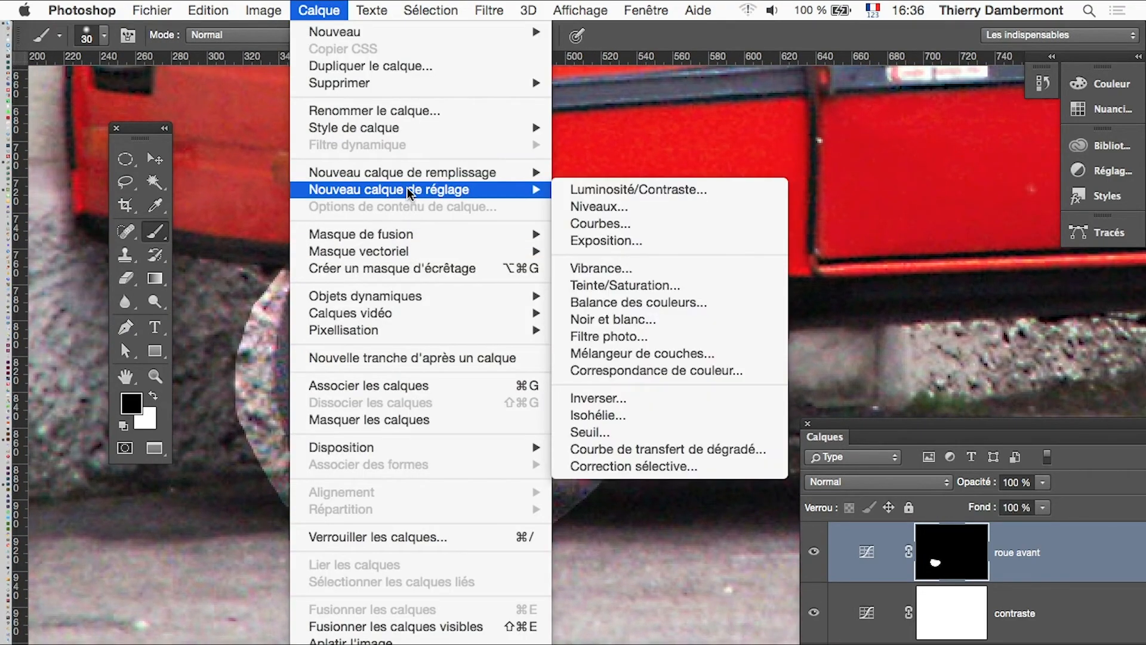
pyautogui.click(685, 287)
pyautogui.click(768, 253)
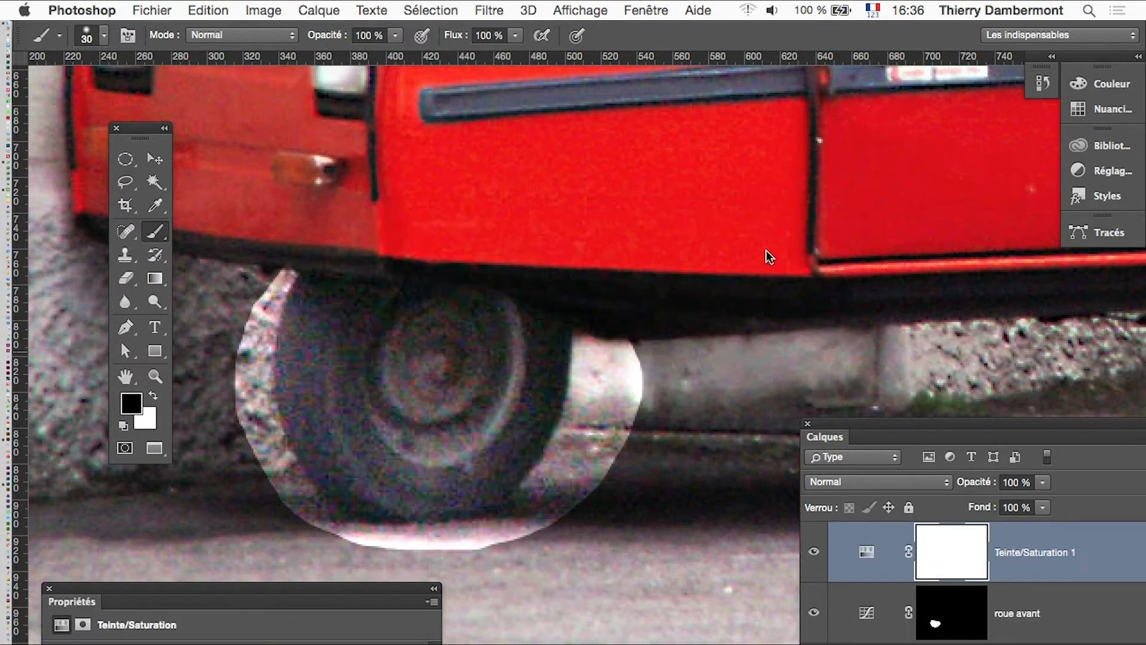
pyautogui.moveTo(107, 511); pyautogui.dragTo(793, 101)
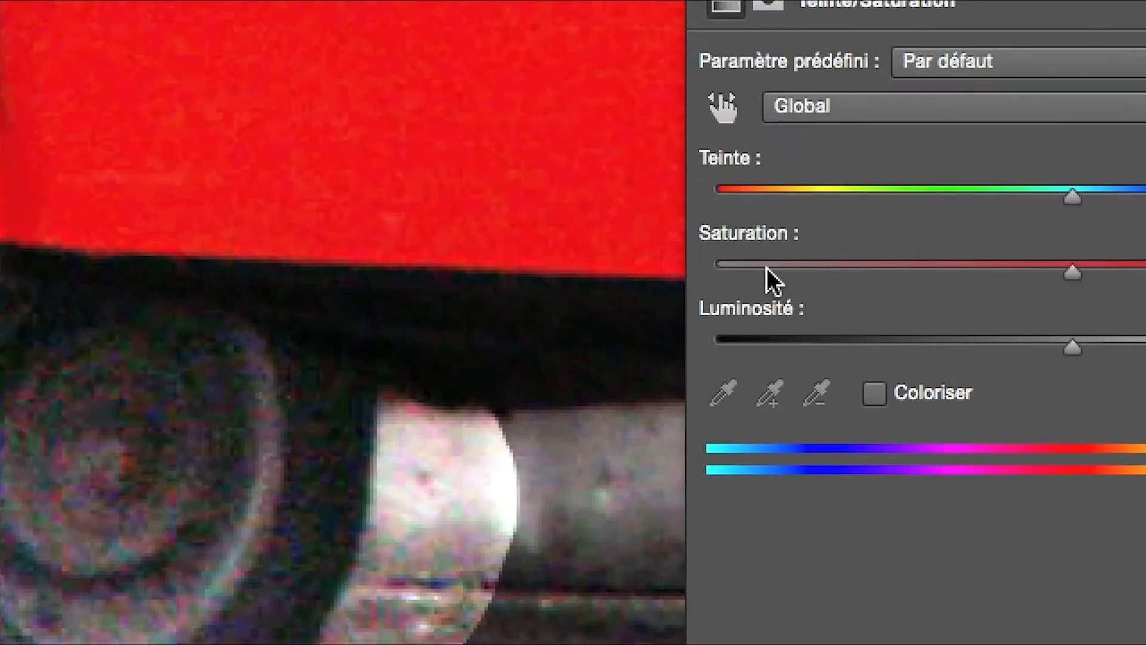
pyautogui.moveTo(770, 268); pyautogui.dragTo(720, 270)
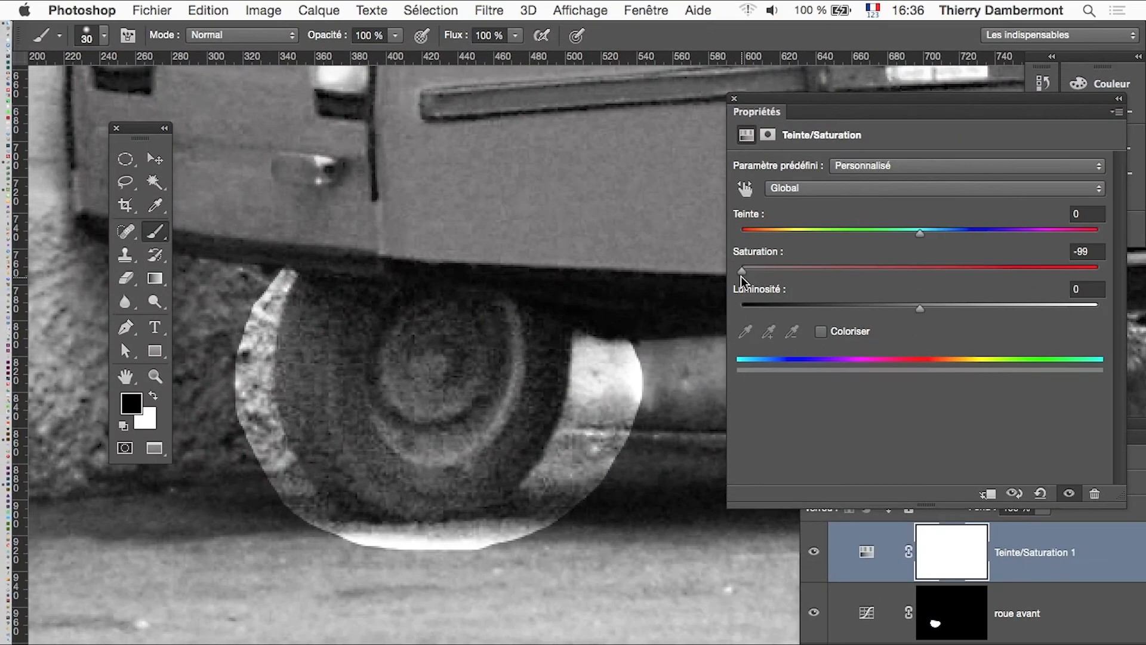
# Clip the Teinte/Saturation 1 layer to roue avant, comparing the photo with and without clipping, and set its saturation to -100
pyautogui.keyDown('alt'); pyautogui.click(1037, 580); pyautogui.keyUp('alt')
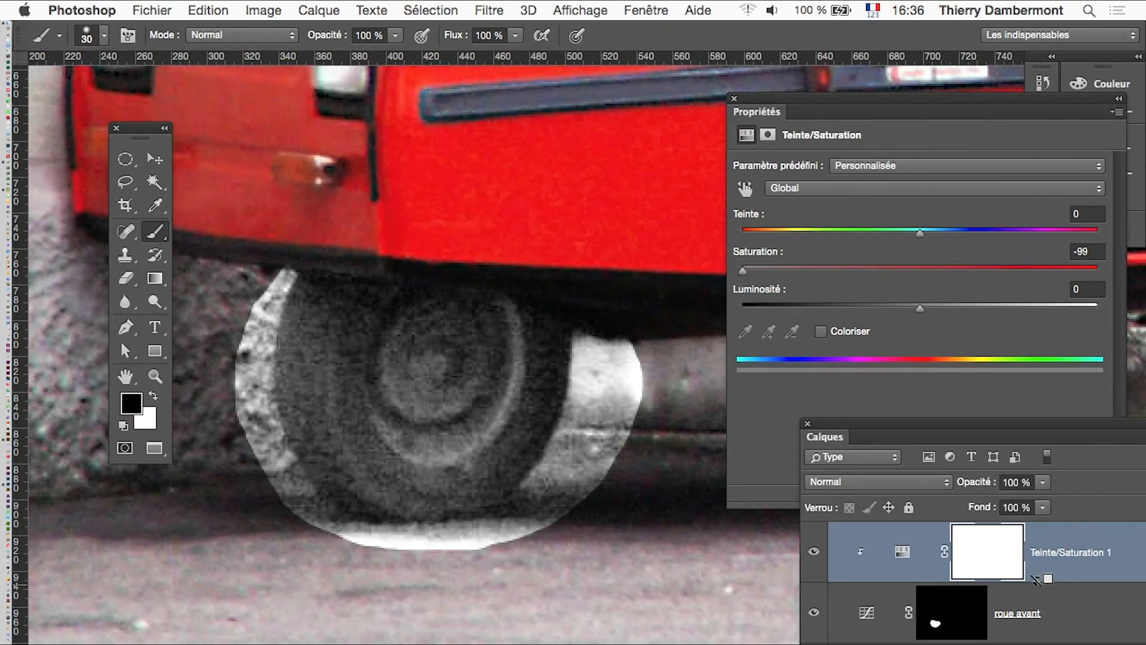
pyautogui.keyDown('alt'); pyautogui.click(1037, 580); pyautogui.keyUp('alt')
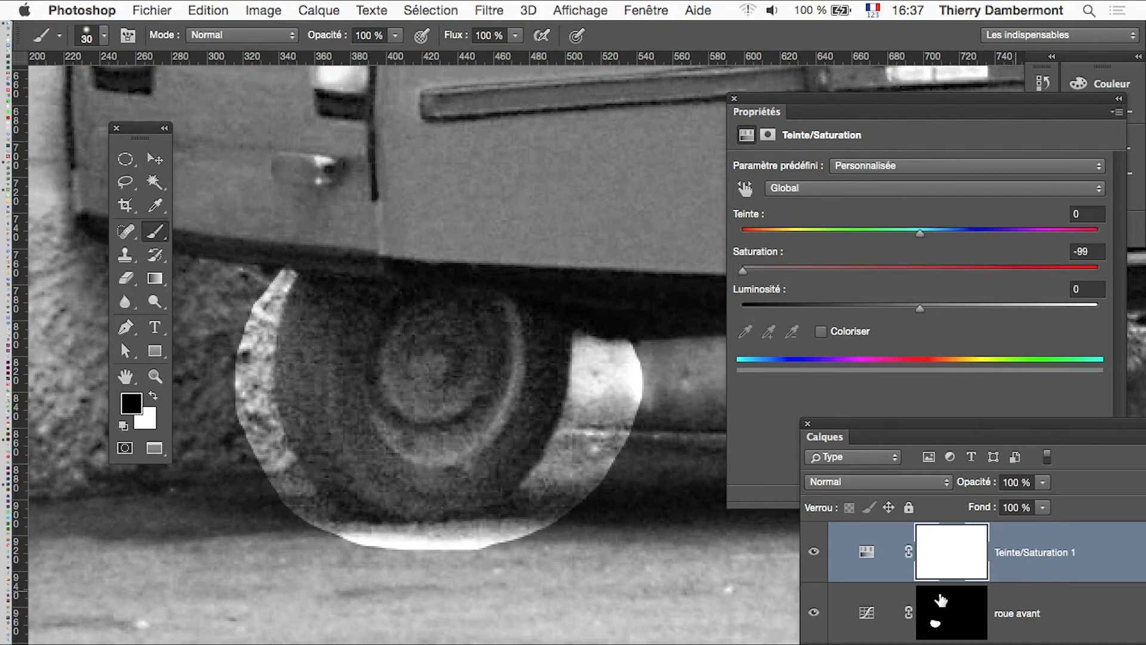
pyautogui.keyDown('alt'); pyautogui.click(1039, 580); pyautogui.keyUp('alt')
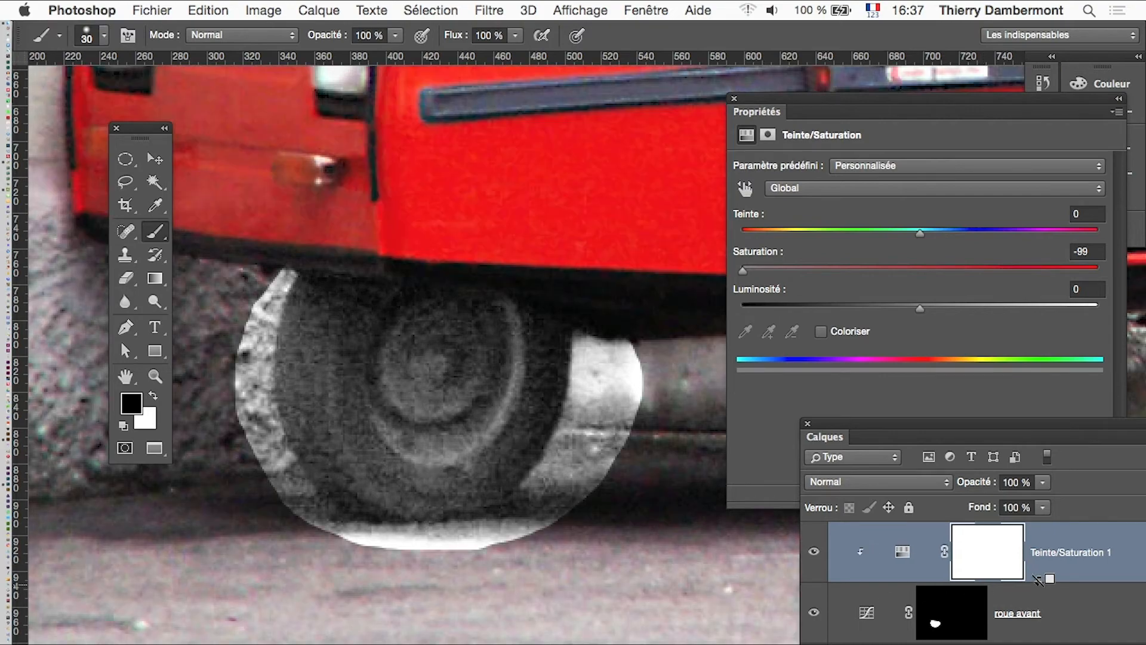
pyautogui.keyDown('alt'); pyautogui.click(1039, 580); pyautogui.keyUp('alt')
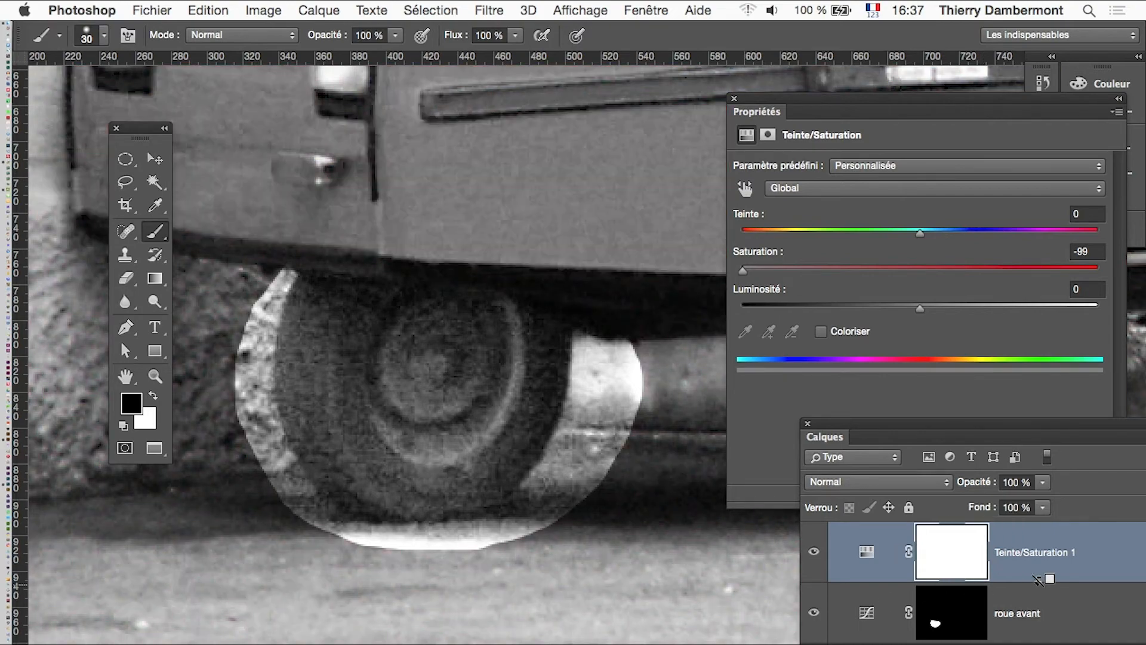
pyautogui.keyDown('alt'); pyautogui.click(1039, 579); pyautogui.keyUp('alt')
pyautogui.click(743, 268)
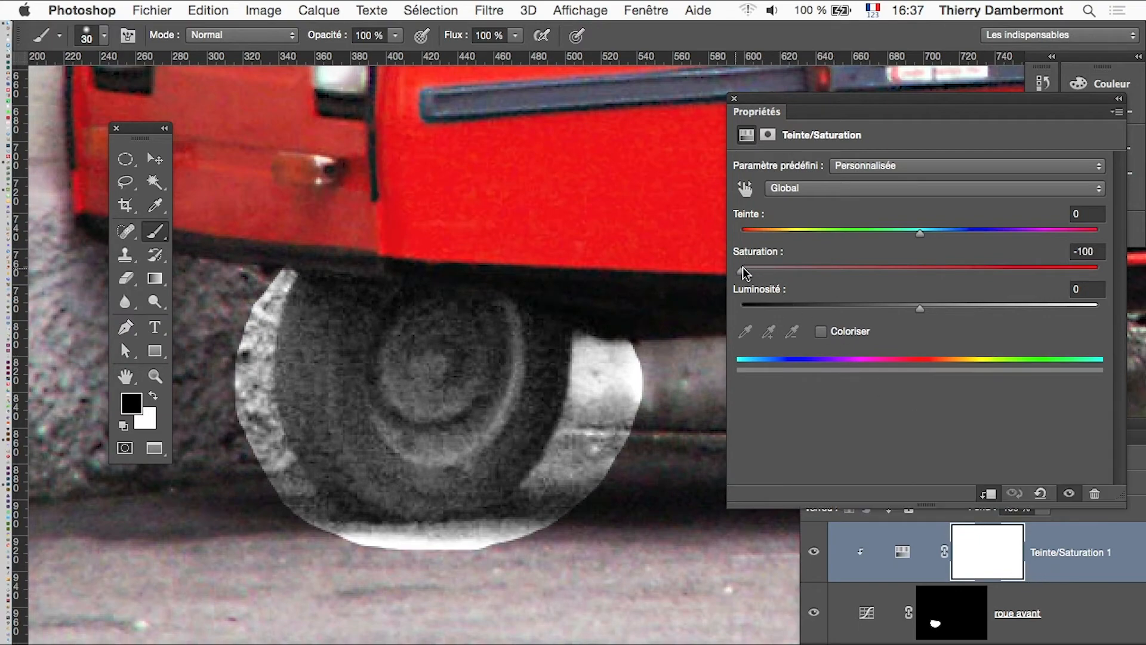
# Release the Teinte/Saturation 1 layer's clipping to compare the photo, and clip it to roue avant again
pyautogui.keyDown('alt'); pyautogui.click(1039, 580); pyautogui.keyUp('alt')
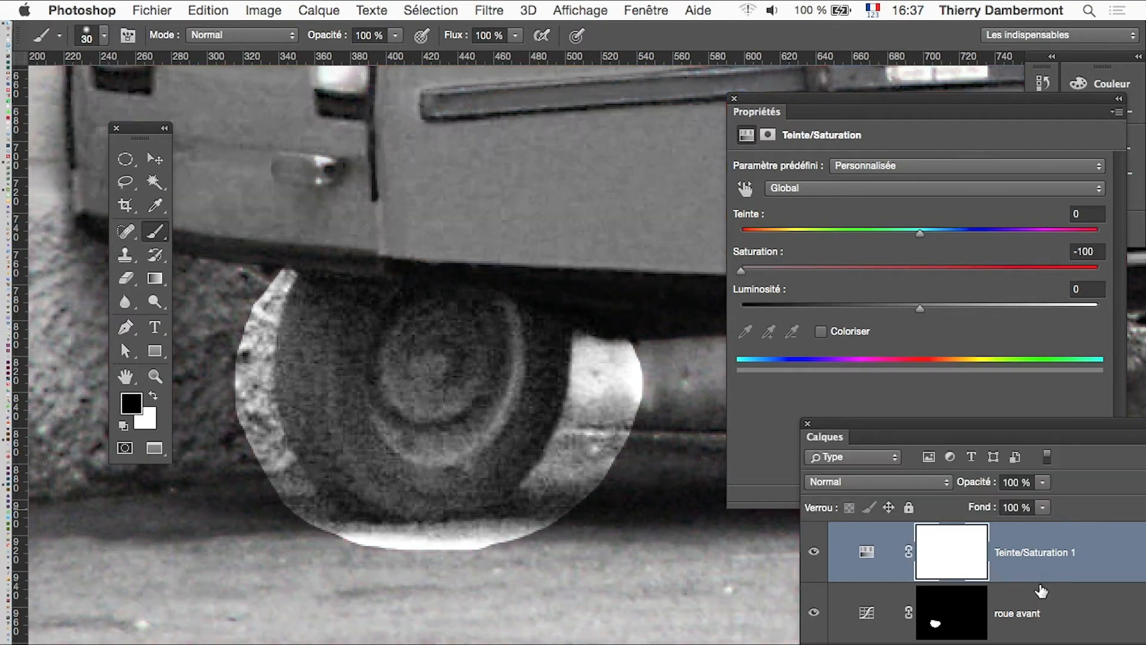
pyautogui.moveTo(978, 102); pyautogui.dragTo(401, 644)
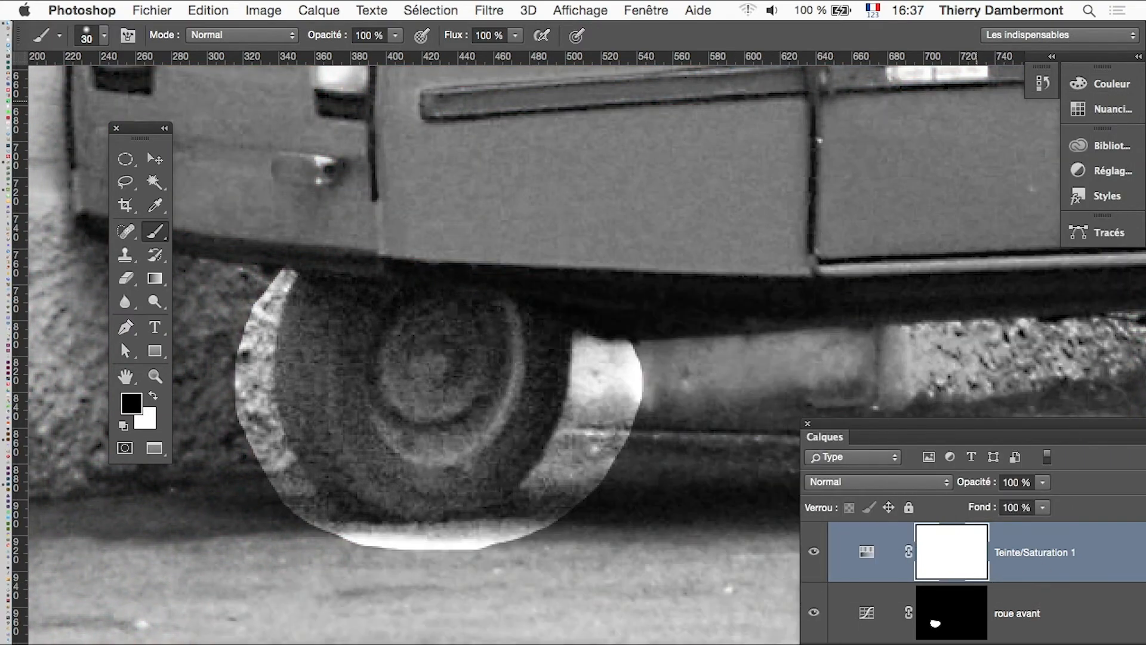
pyautogui.keyDown('alt'); pyautogui.click(1018, 582); pyautogui.keyUp('alt')
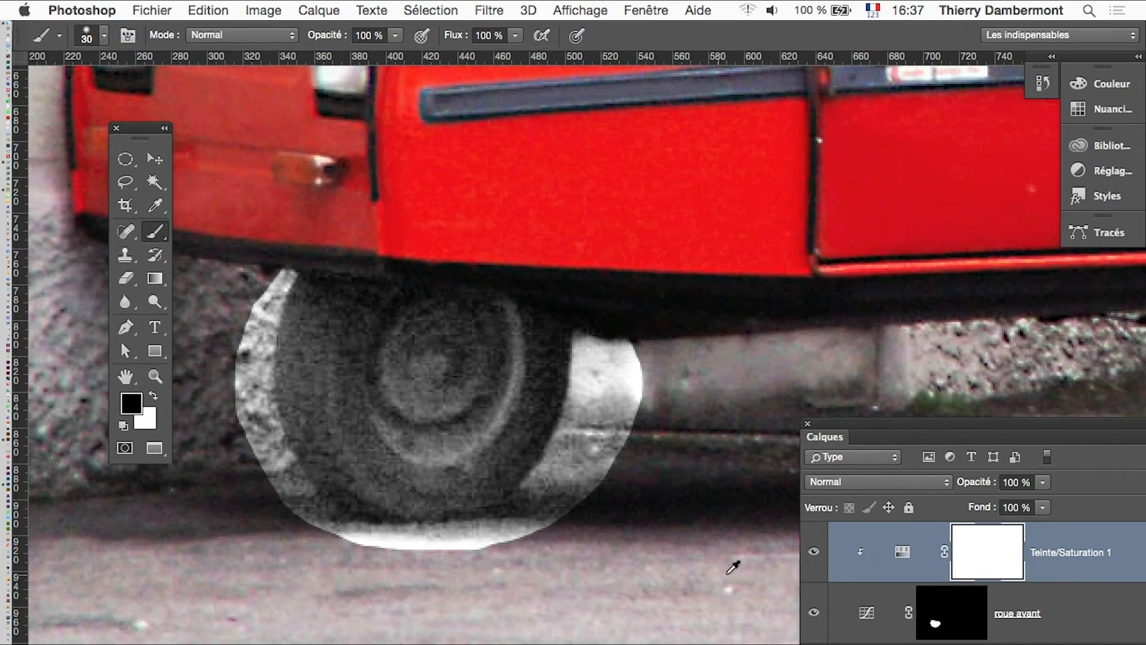
pyautogui.scroll(-3, 697, 571)
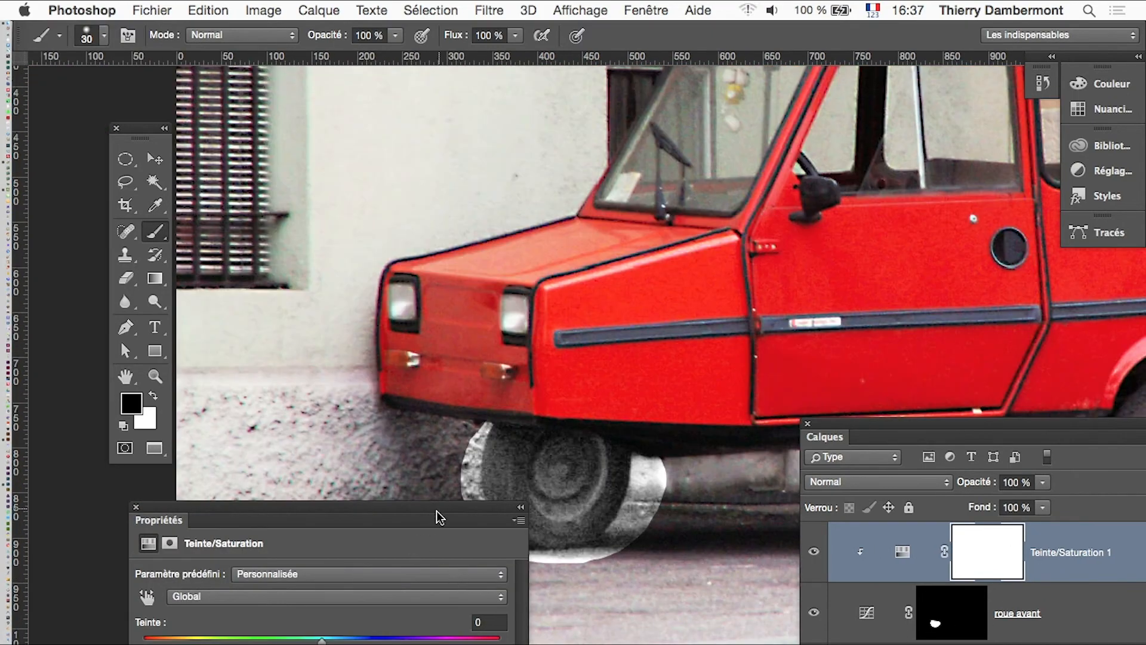
# Compare the photo with Teinte/Saturation 1 released and clipped, undo the layer's accidental duplication, and leave it clipped to roue avant
pyautogui.moveTo(437, 510); pyautogui.dragTo(335, 643)
pyautogui.moveTo(711, 483); pyautogui.dragTo(500, 449)
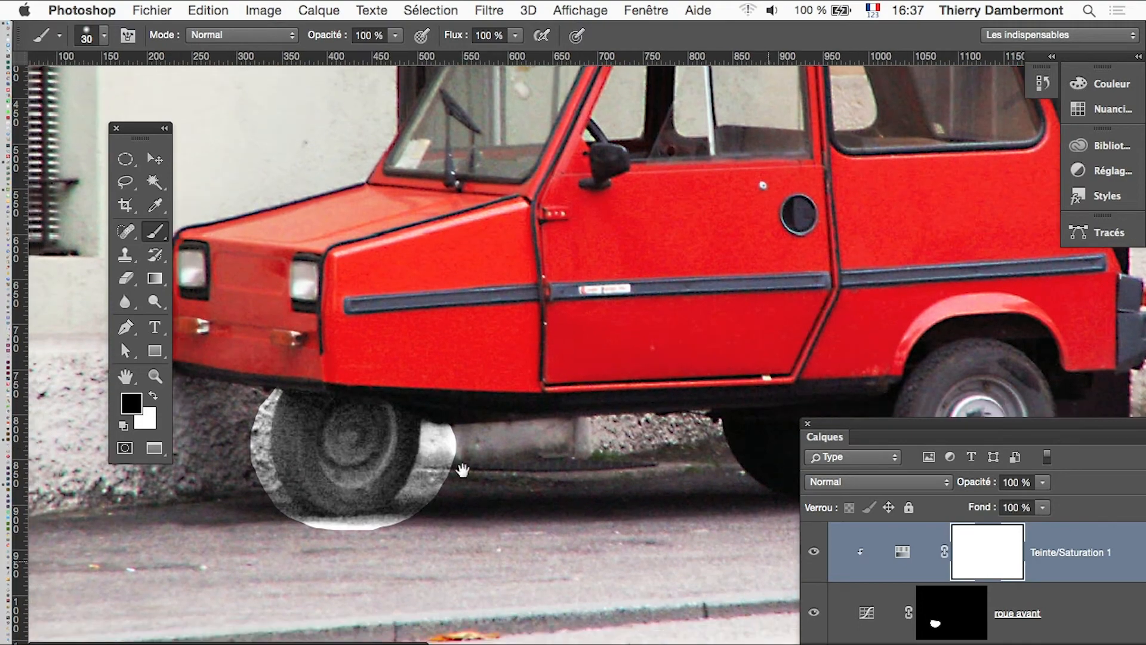
pyautogui.keyDown('alt'); pyautogui.click(1051, 576); pyautogui.keyUp('alt')
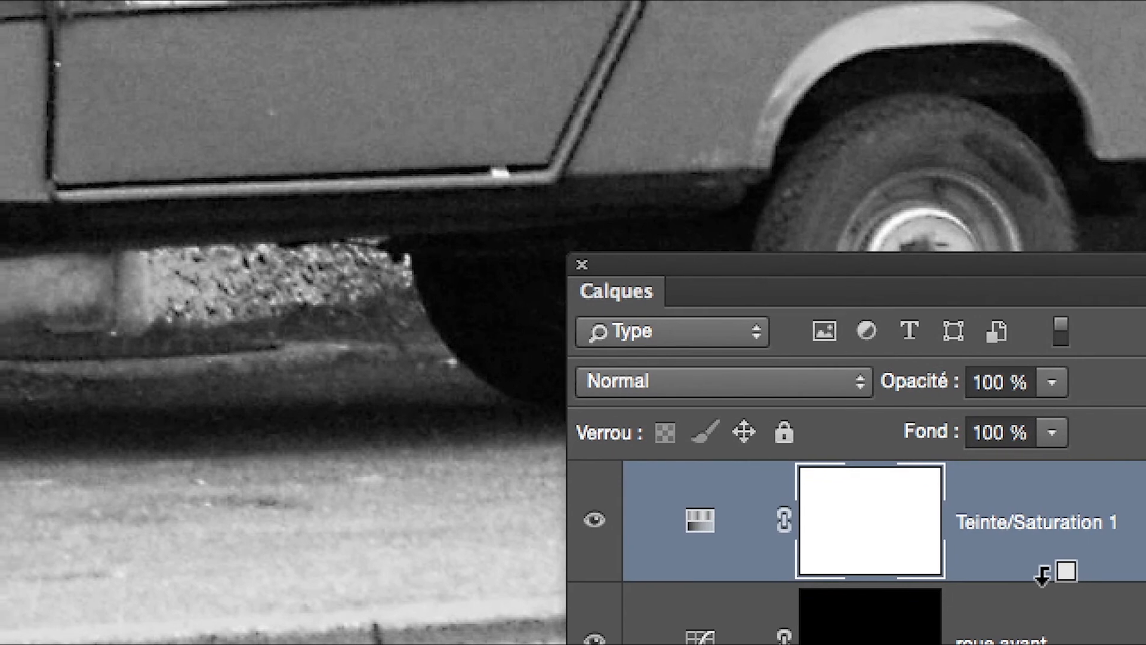
pyautogui.keyDown('alt'); pyautogui.click(1042, 575); pyautogui.keyUp('alt')
pyautogui.keyDown('alt'); pyautogui.click(1044, 574); pyautogui.keyUp('alt')
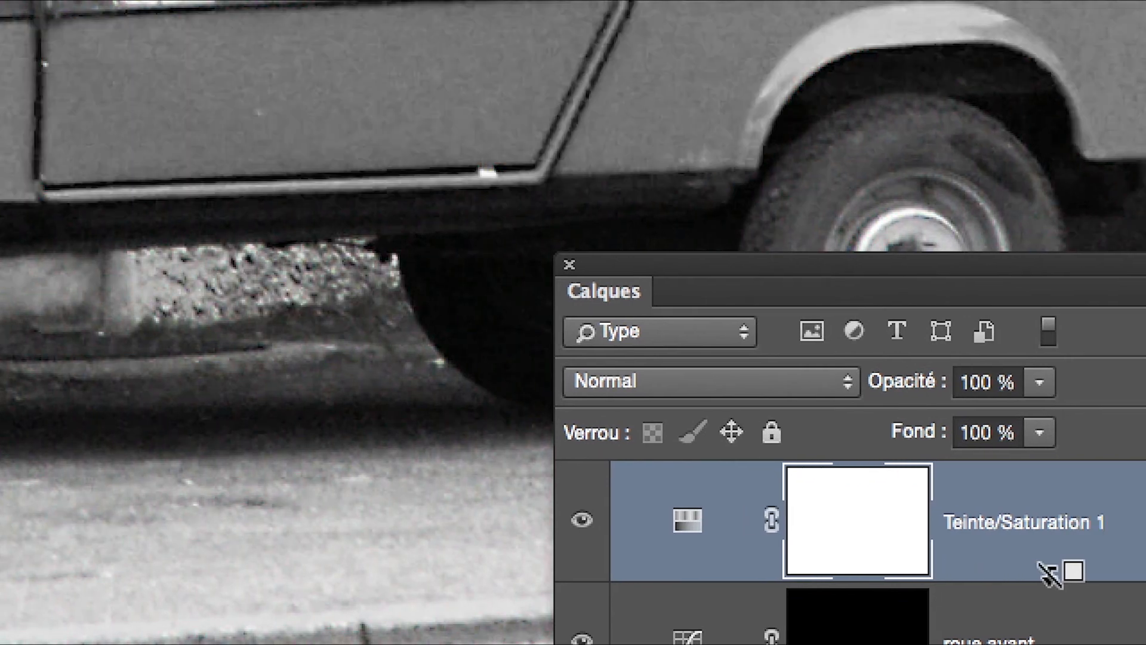
pyautogui.keyDown('alt'); pyautogui.click(1043, 575); pyautogui.keyUp('alt')
pyautogui.keyDown('alt'); pyautogui.click(1043, 575); pyautogui.keyUp('alt')
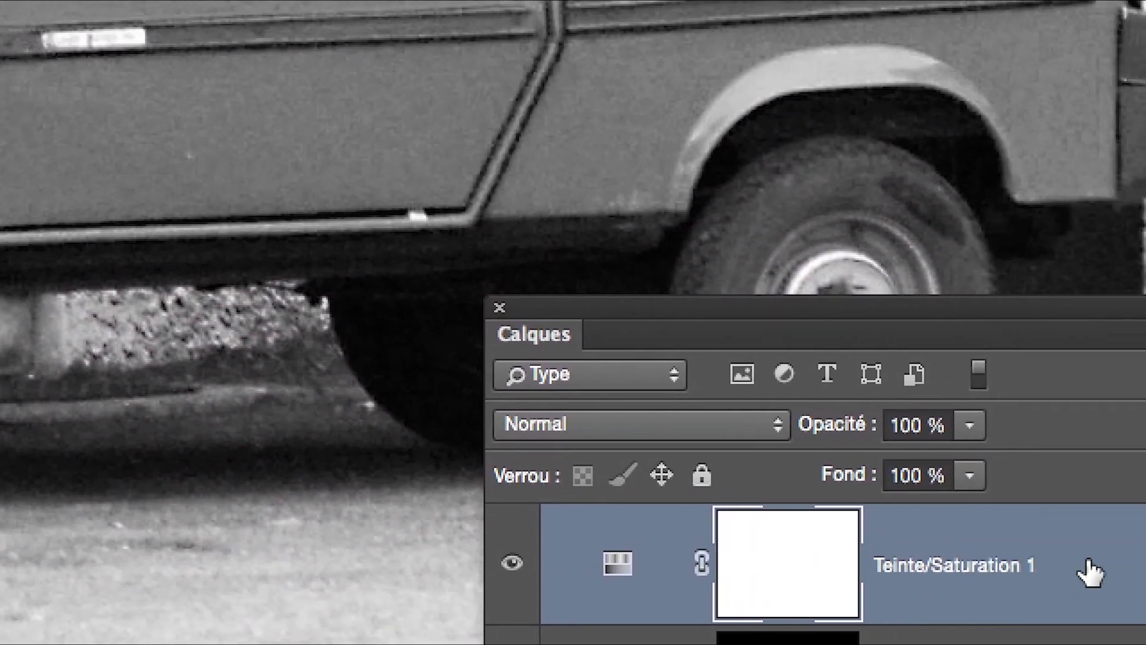
pyautogui.moveTo(1089, 563); pyautogui.dragTo(1096, 591)
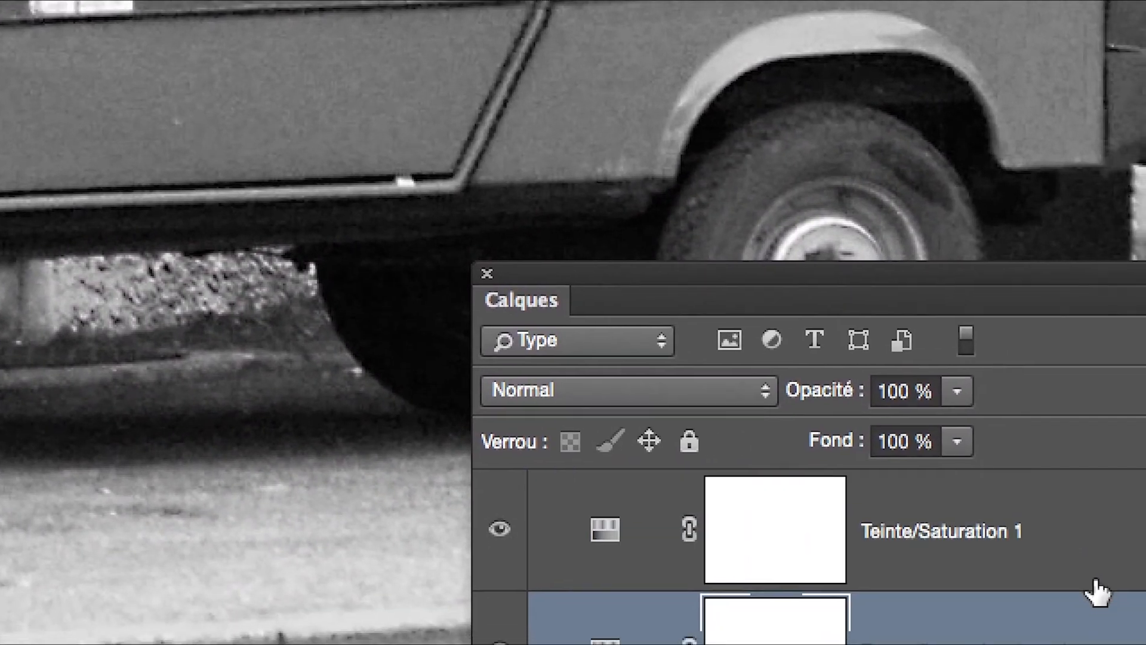
pyautogui.press('super+z')
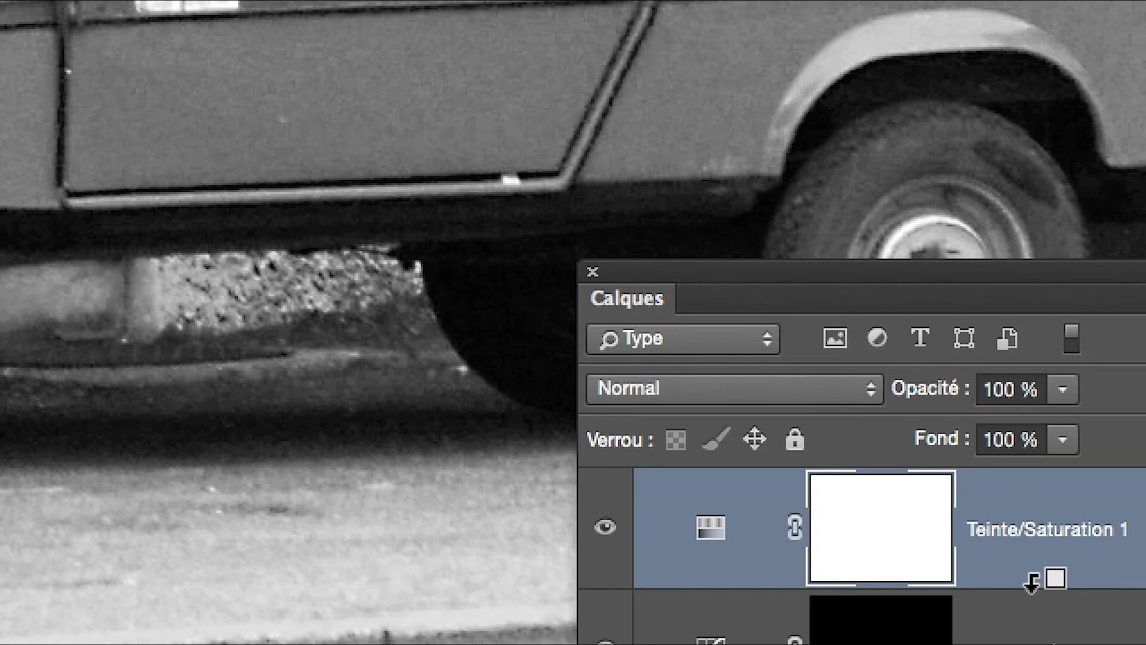
pyautogui.keyDown('alt'); pyautogui.click(1032, 582); pyautogui.keyUp('alt')
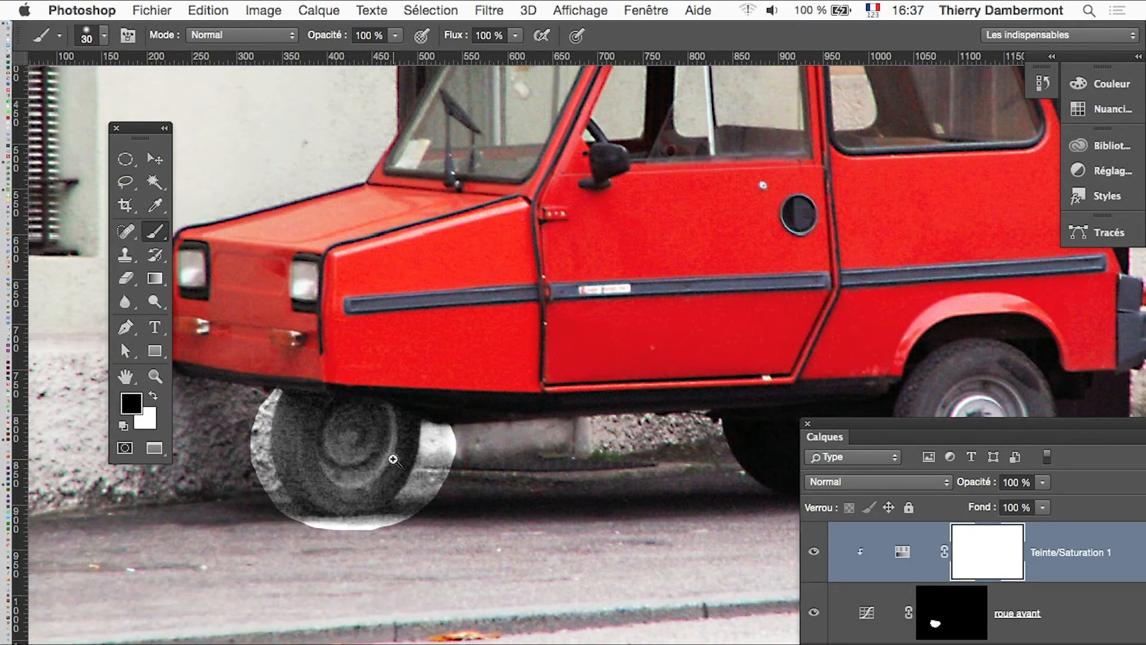
# Compare the front wheel up close with the Teinte/Saturation 1 layer hidden and shown, leaving the layer visible
pyautogui.click(393, 459)
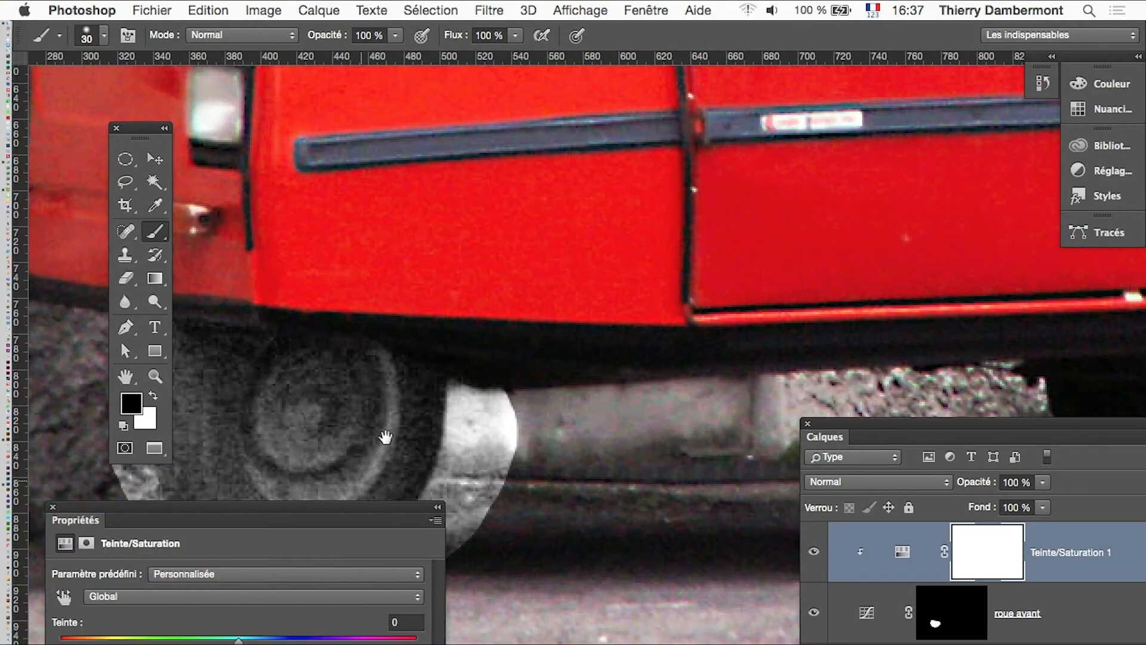
pyautogui.doubleClick(356, 507)
pyautogui.moveTo(328, 512); pyautogui.dragTo(499, 494)
pyautogui.click(814, 552)
pyautogui.click(813, 553)
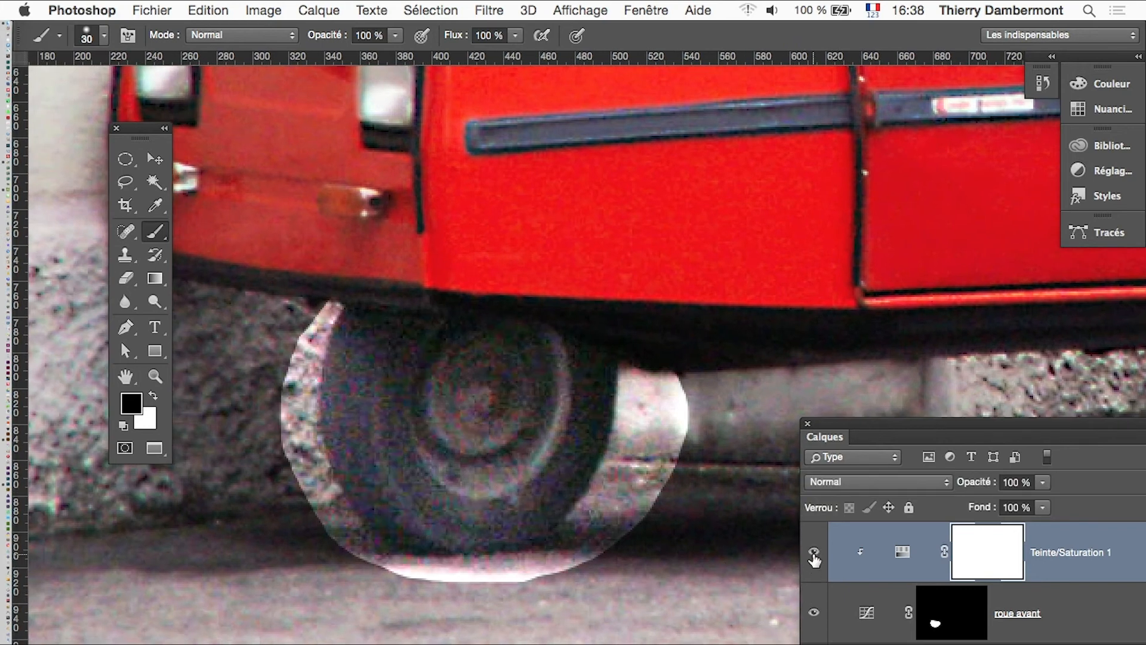
pyautogui.click(814, 553)
pyautogui.click(814, 553)
pyautogui.click(814, 552)
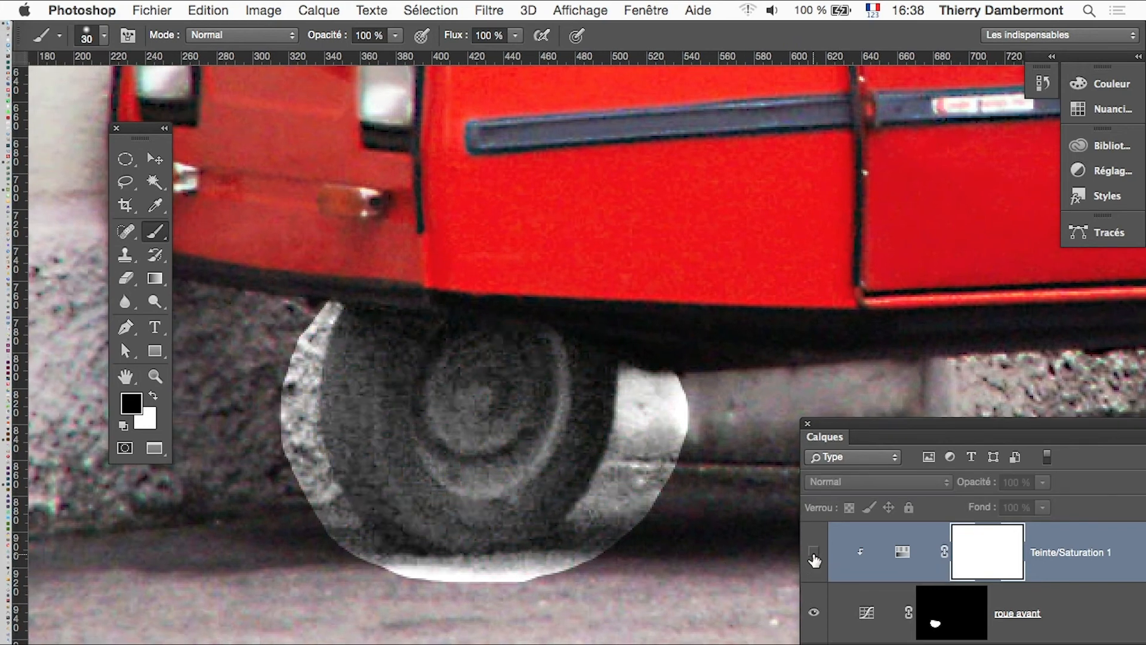
pyautogui.click(814, 553)
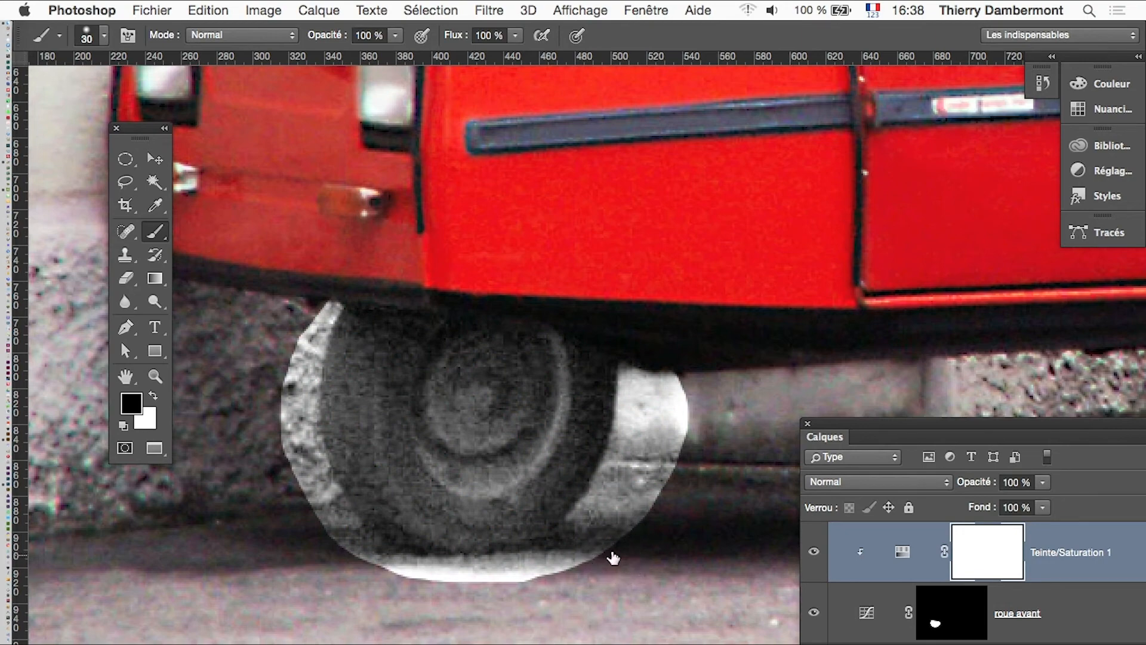
pyautogui.click(816, 554)
pyautogui.click(815, 554)
# Save the photo, switch to Illustrator and update the linked image
pyautogui.click(152, 11)
pyautogui.click(239, 178)
pyautogui.press('super+Tab')
pyautogui.click(755, 483)
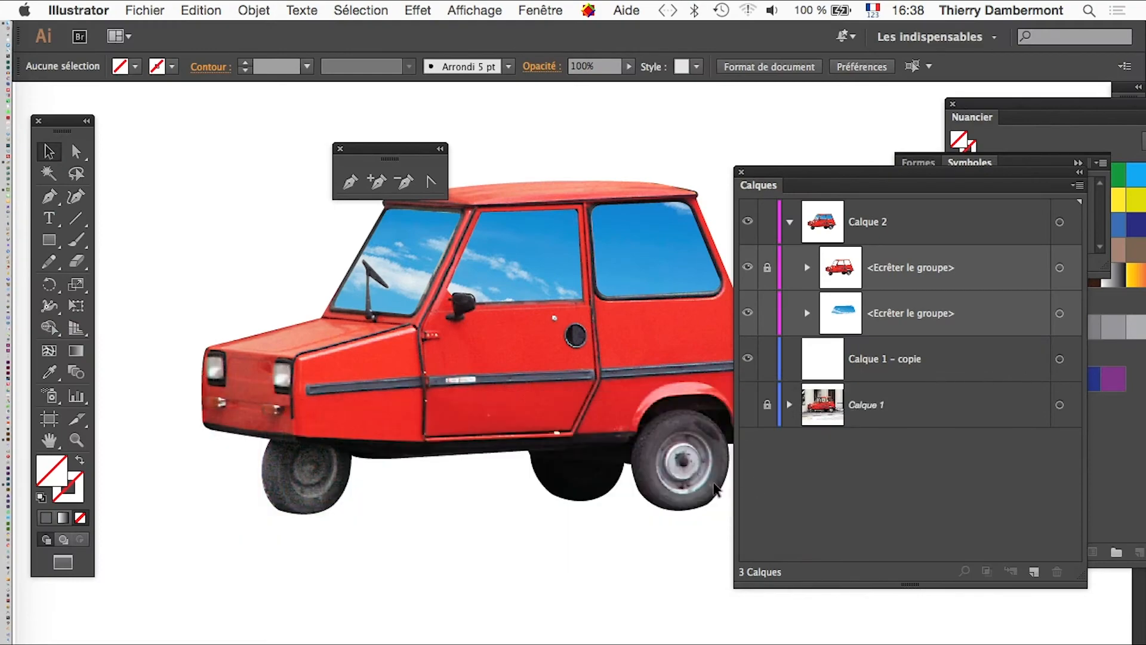
# Examine the updated front wheel up close and the whole cut-out car with the panels temporarily hidden
pyautogui.keyDown('super'); pyautogui.click(296, 492); pyautogui.keyUp('super')
pyautogui.keyDown('super'); pyautogui.click(531, 527); pyautogui.keyUp('super')
pyautogui.moveTo(634, 503); pyautogui.dragTo(383, 613)
pyautogui.keyDown('alt'); pyautogui.keyDown('super'); pyautogui.click(479, 596); pyautogui.keyUp('super'); pyautogui.keyUp('alt')
pyautogui.moveTo(548, 588); pyautogui.dragTo(267, 644)
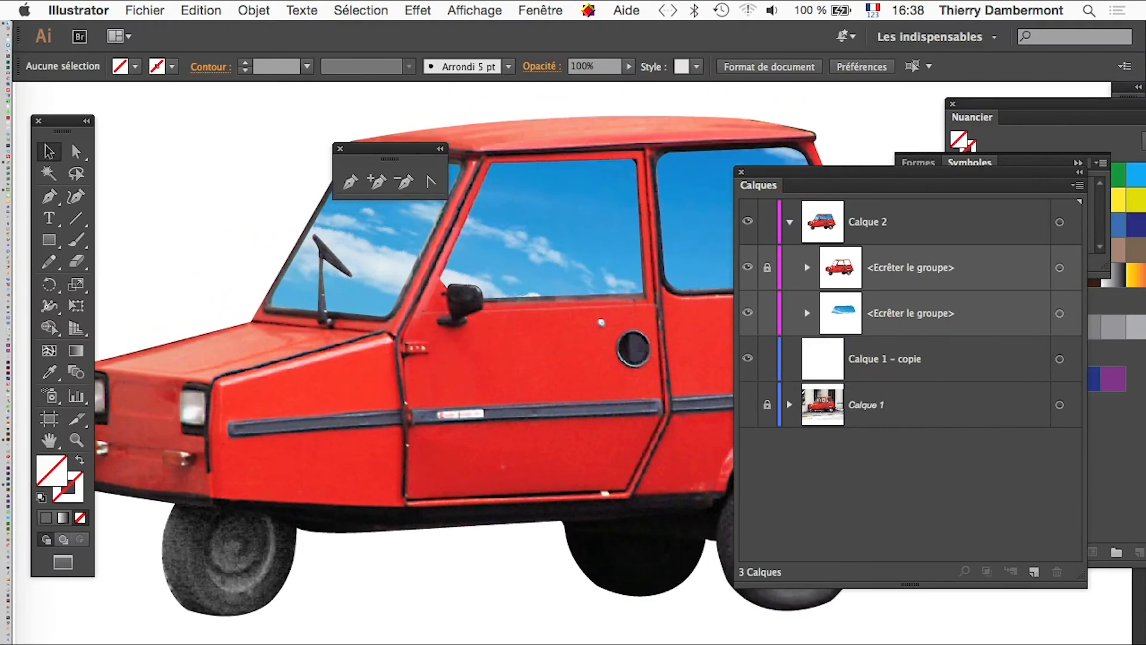
pyautogui.press('Tab')
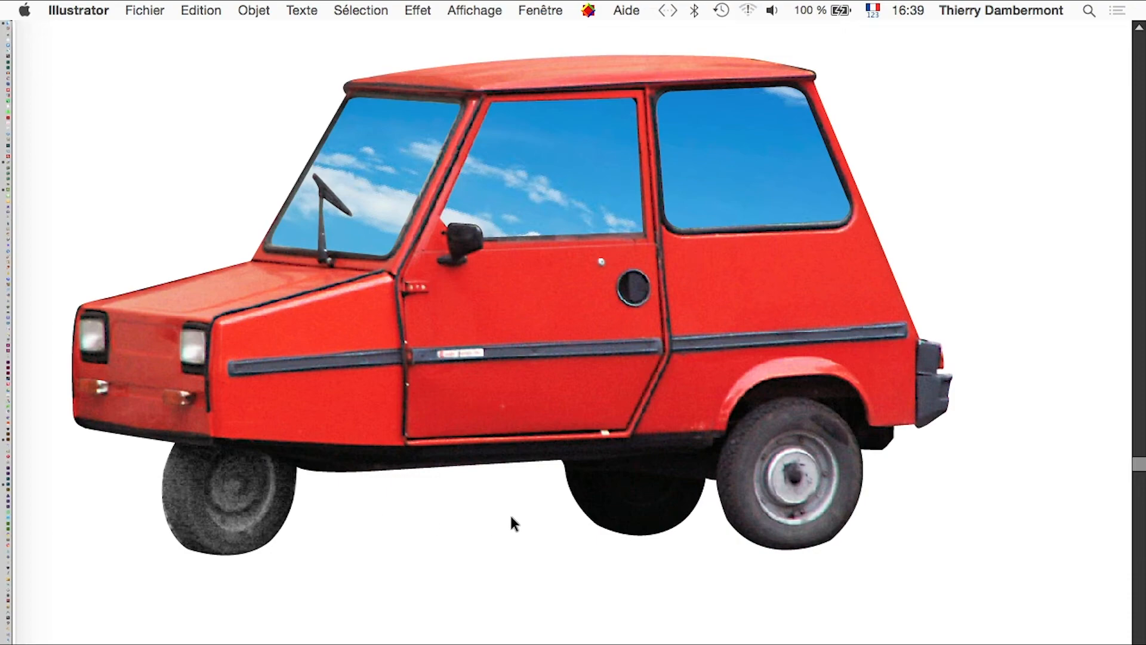
pyautogui.press('super+minus')
pyautogui.press('Tab')
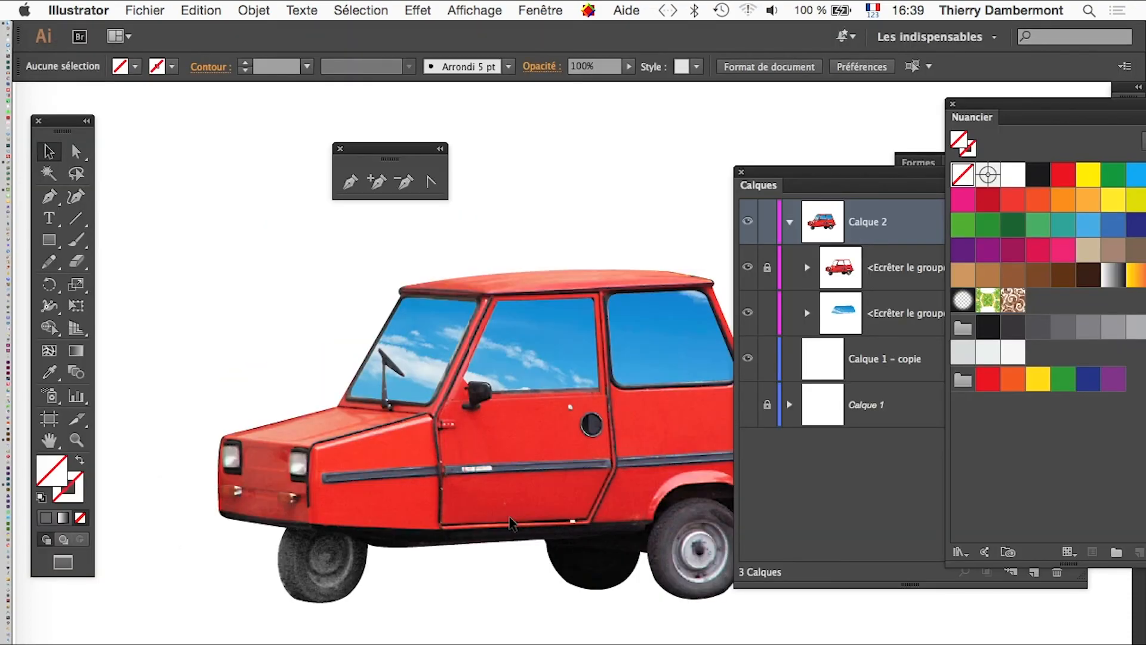
pyautogui.hscroll(5, 571, 454)
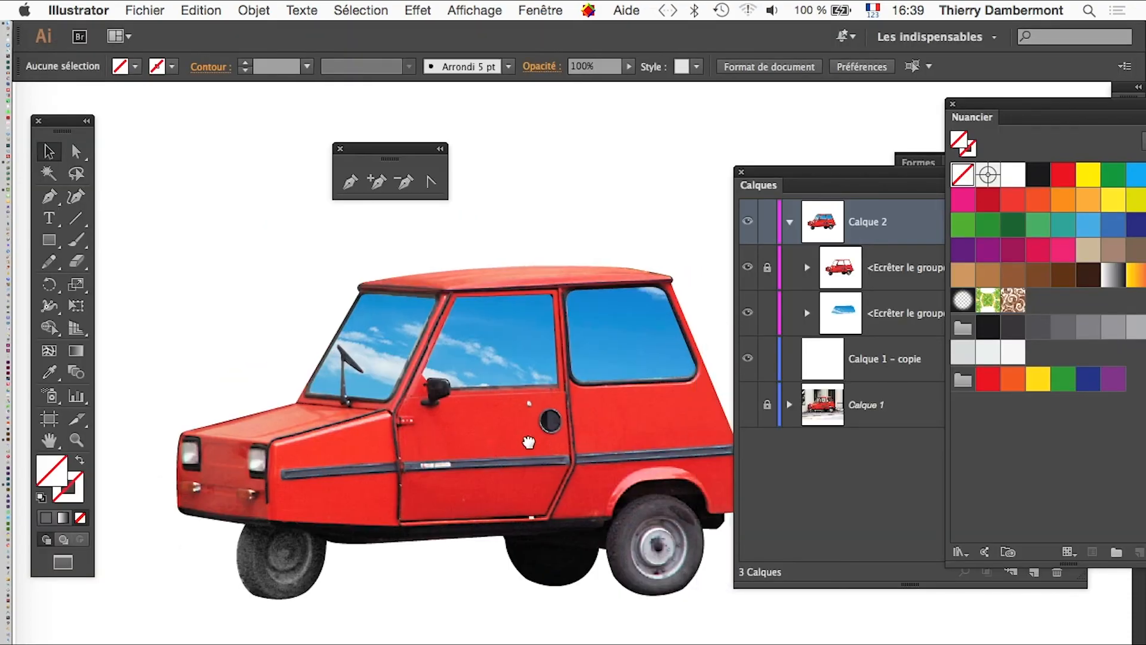
pyautogui.keyDown('alt'); pyautogui.scroll(2, 250, 568); pyautogui.keyUp('alt')
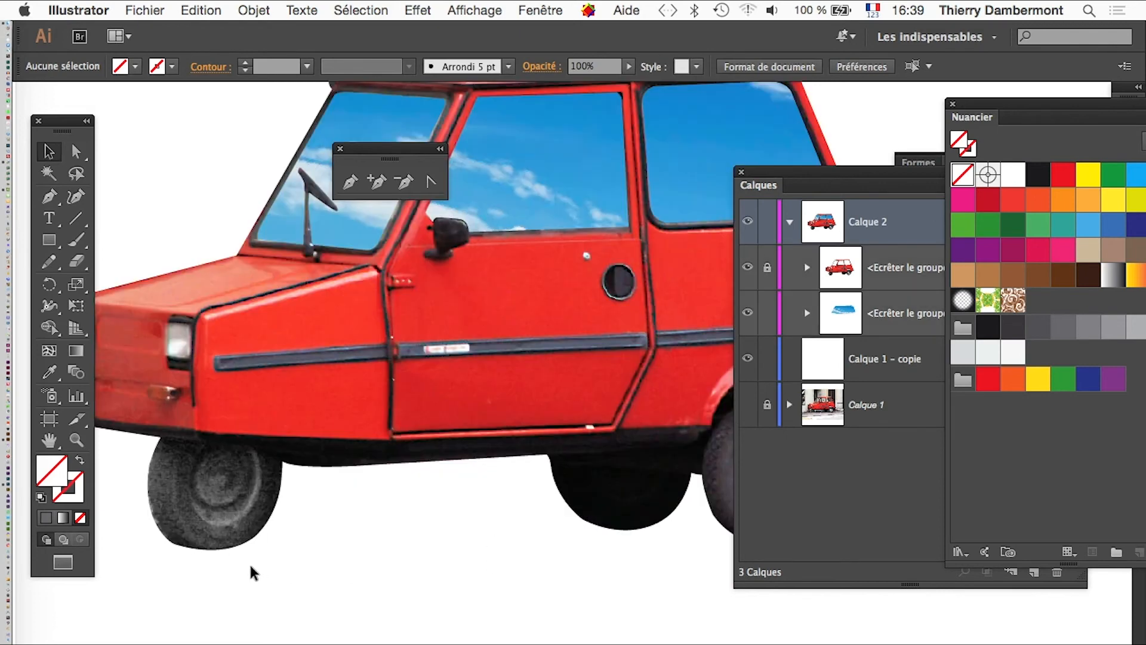
# Switch back to Photoshop and examine the whole car in the photo, clearing the adjustment properties out of the way
pyautogui.press('super+Tab')
pyautogui.press('super+Tab')
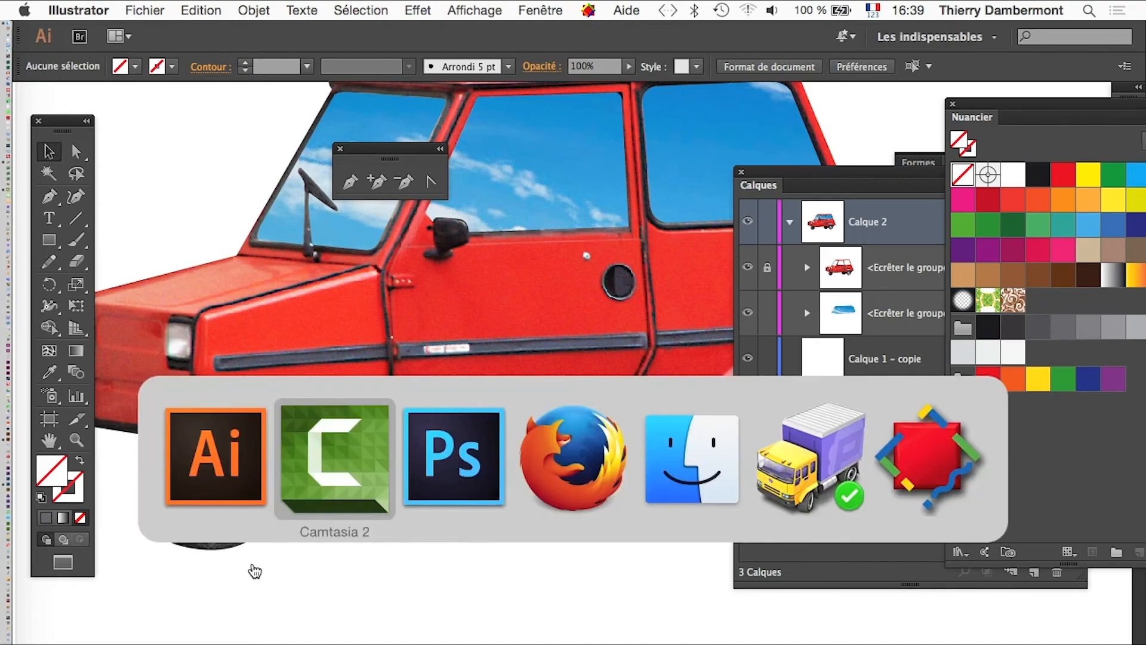
pyautogui.keyDown('alt'); pyautogui.scroll(-4, 656, 442); pyautogui.keyUp('alt')
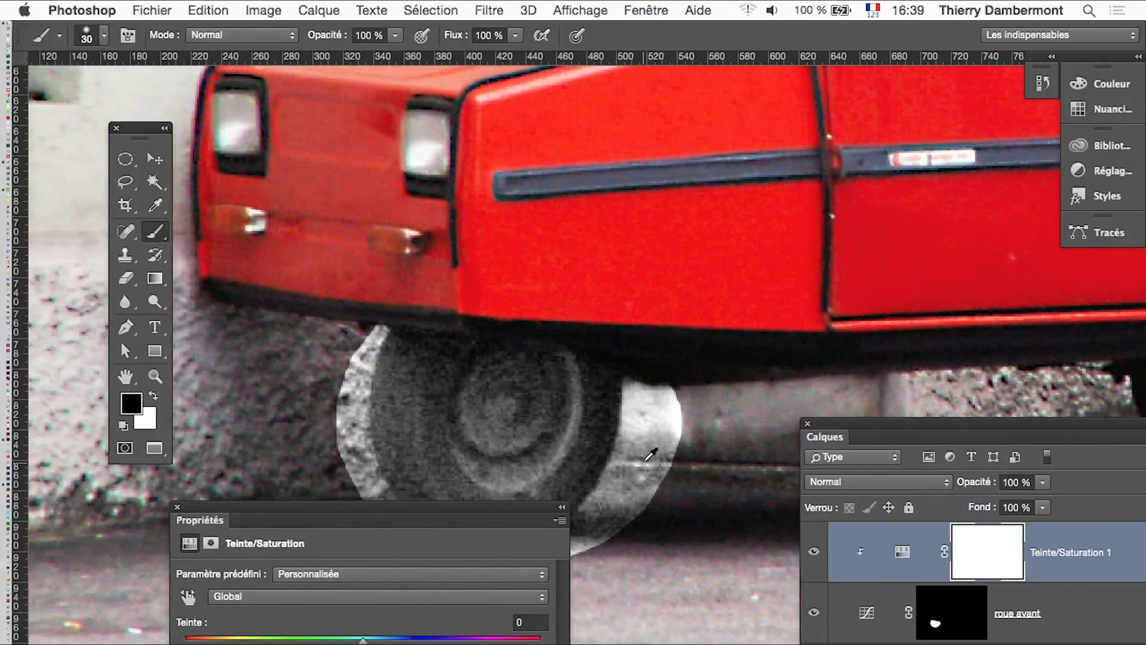
pyautogui.keyDown('alt'); pyautogui.scroll(-1, 651, 455); pyautogui.keyUp('alt')
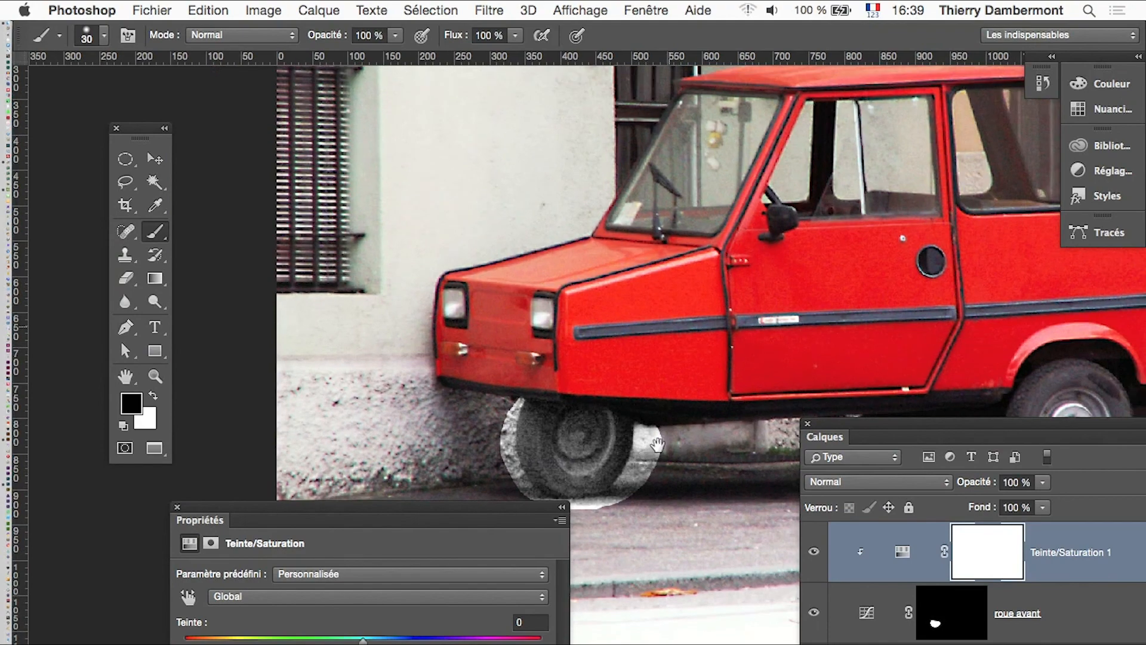
pyautogui.moveTo(657, 278); pyautogui.dragTo(423, 334)
pyautogui.moveTo(415, 507); pyautogui.dragTo(396, 606)
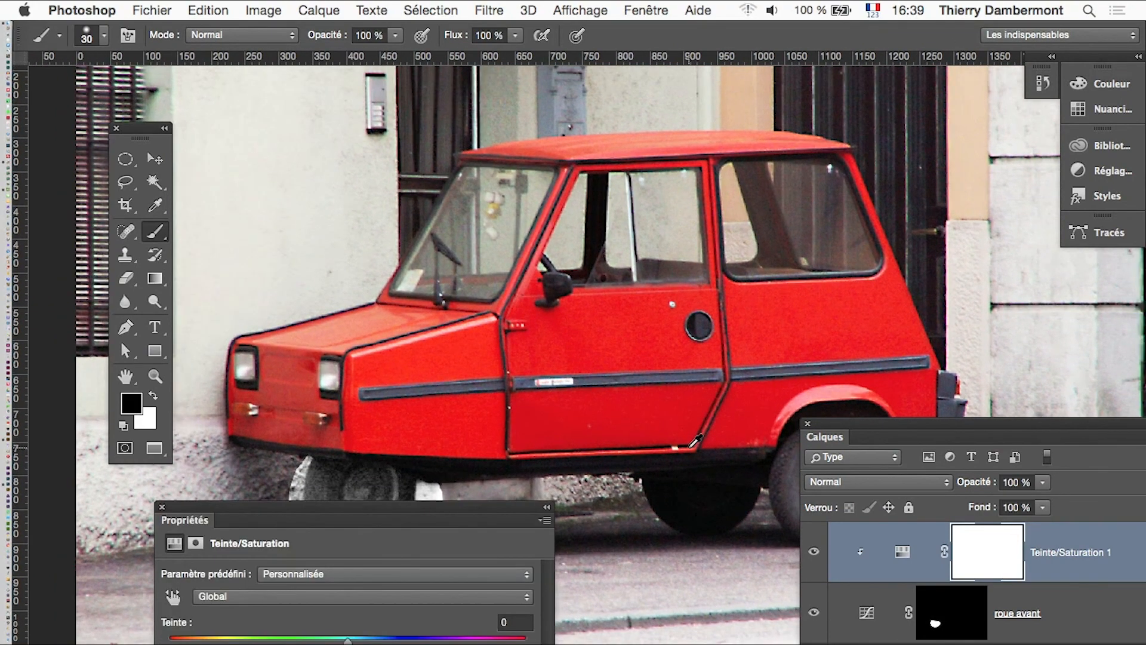
pyautogui.moveTo(554, 597); pyautogui.dragTo(495, 597)
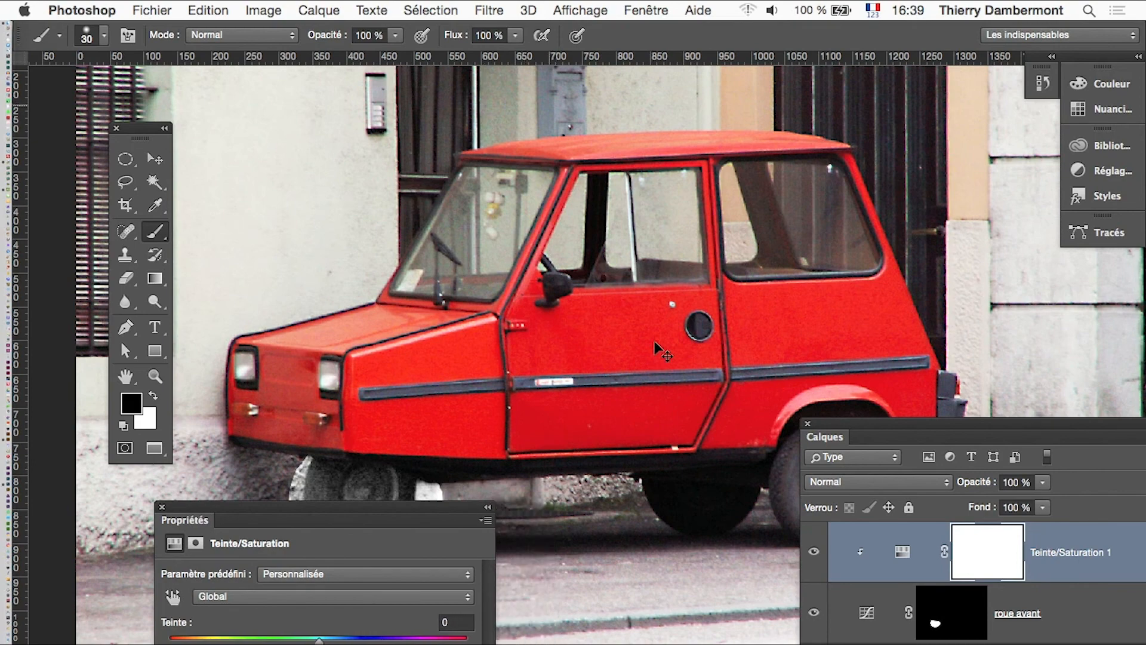
# Switch to Illustrator and view the cut-out car again
pyautogui.press('super+Tab')
pyautogui.click(371, 467)
pyautogui.scroll(-2, 481, 438)
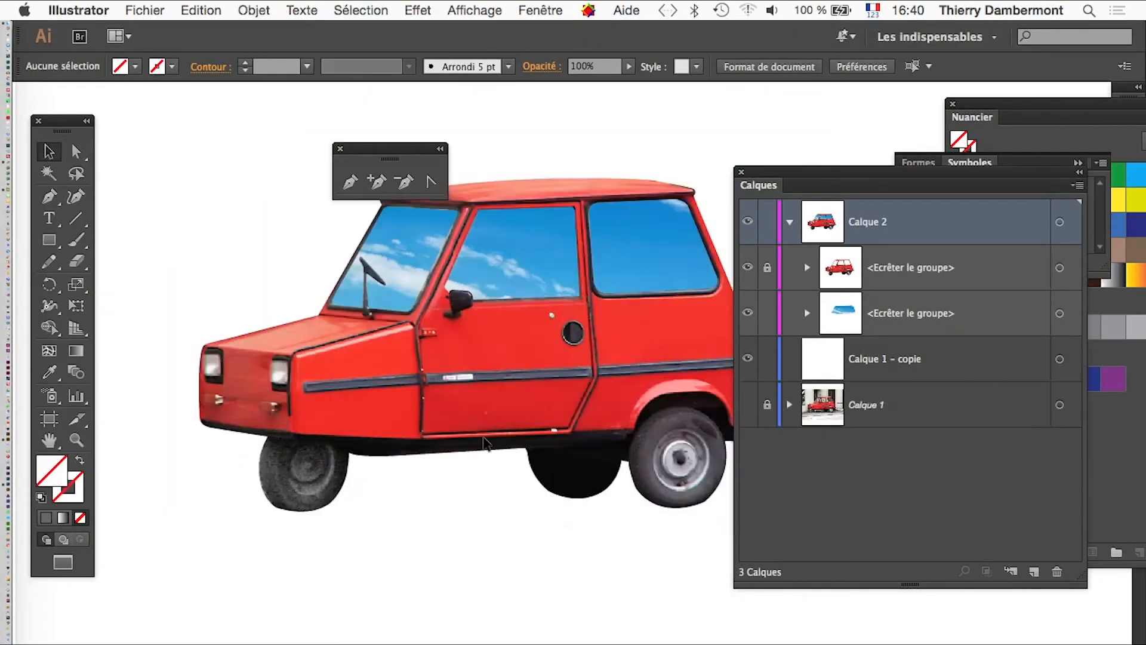